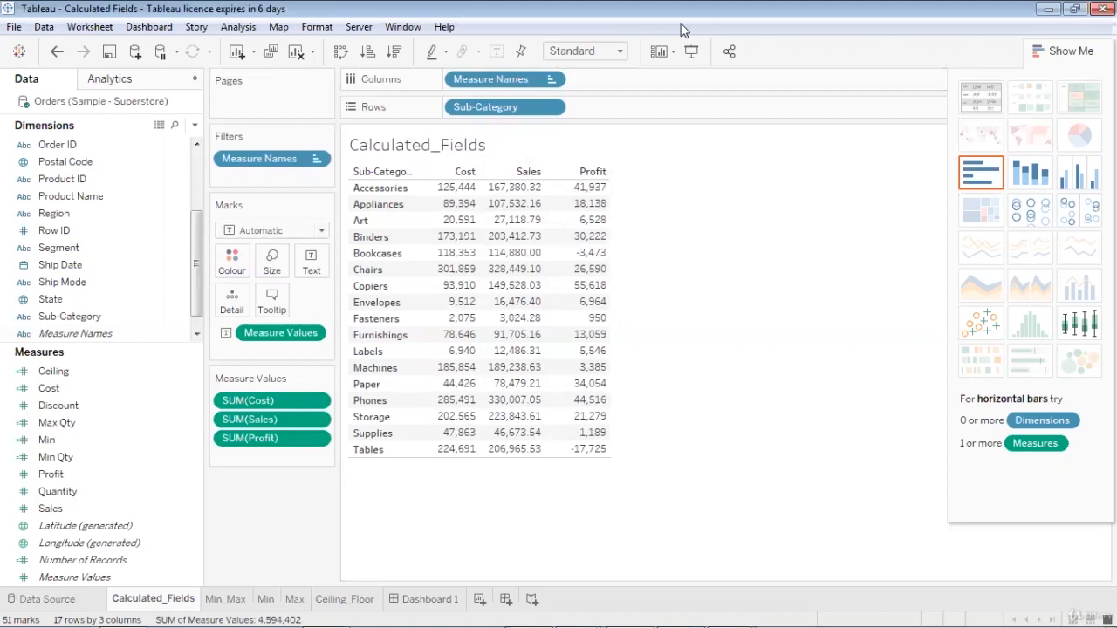
{"action": "mouse_move", "coordinate": [442, 168]}
{"action": "left_mouse_down"}
{"action": "mouse_move", "coordinate": [429, 462]}
{"action": "mouse_move", "coordinate": [463, 477]}
{"action": "mouse_move", "coordinate": [490, 418]}
{"action": "mouse_move", "coordinate": [494, 177]}
{"action": "mouse_move", "coordinate": [478, 153]}
{"action": "mouse_move", "coordinate": [450, 171]}
{"action": "left_mouse_up"}
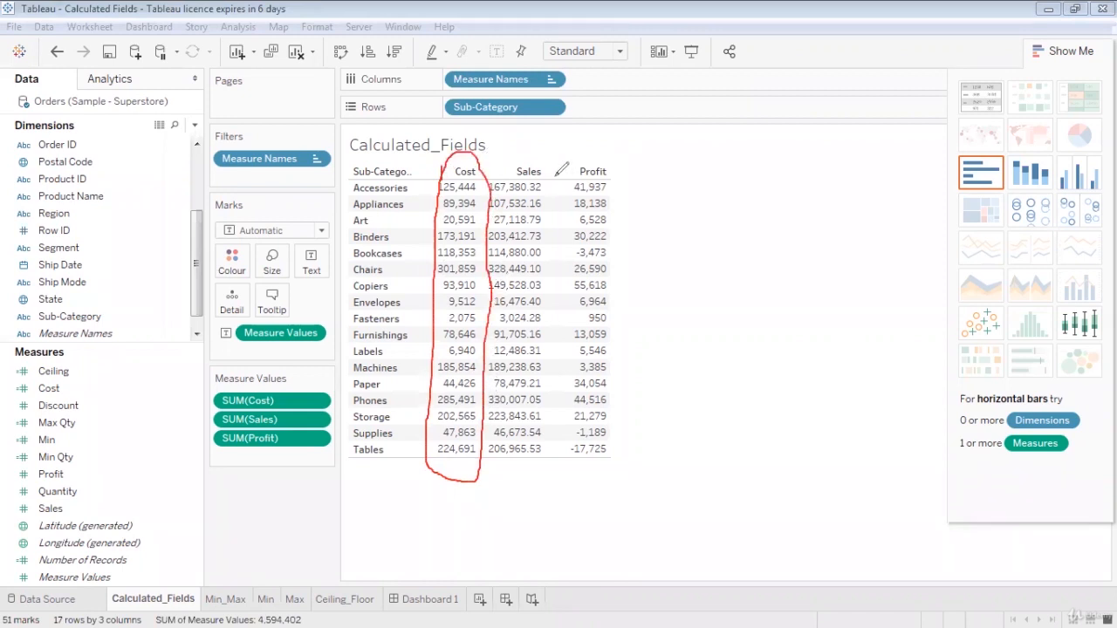
{"action": "left_click_drag", "start_coordinate": [555, 171], "coordinate": [569, 172]}
{"action": "mouse_move", "coordinate": [530, 139]}
{"action": "left_mouse_down"}
{"action": "mouse_move", "coordinate": [515, 150]}
{"action": "mouse_move", "coordinate": [537, 185]}
{"action": "mouse_move", "coordinate": [575, 185]}
{"action": "mouse_move", "coordinate": [630, 130]}
{"action": "mouse_move", "coordinate": [481, 133]}
{"action": "mouse_move", "coordinate": [494, 136]}
{"action": "left_mouse_up"}
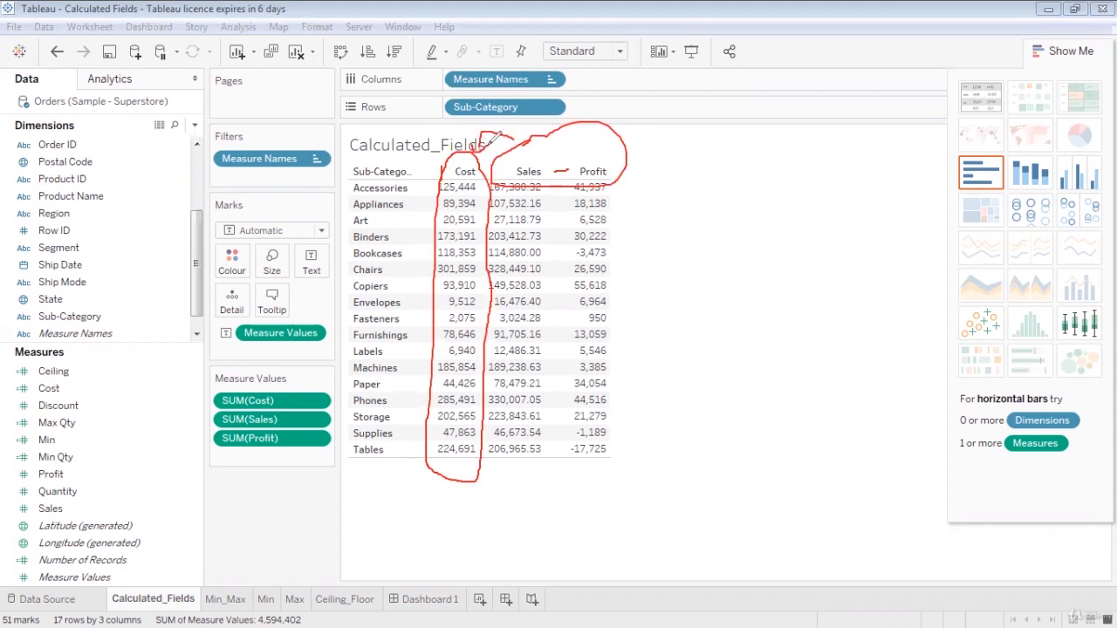
{"action": "key", "text": "Escape"}
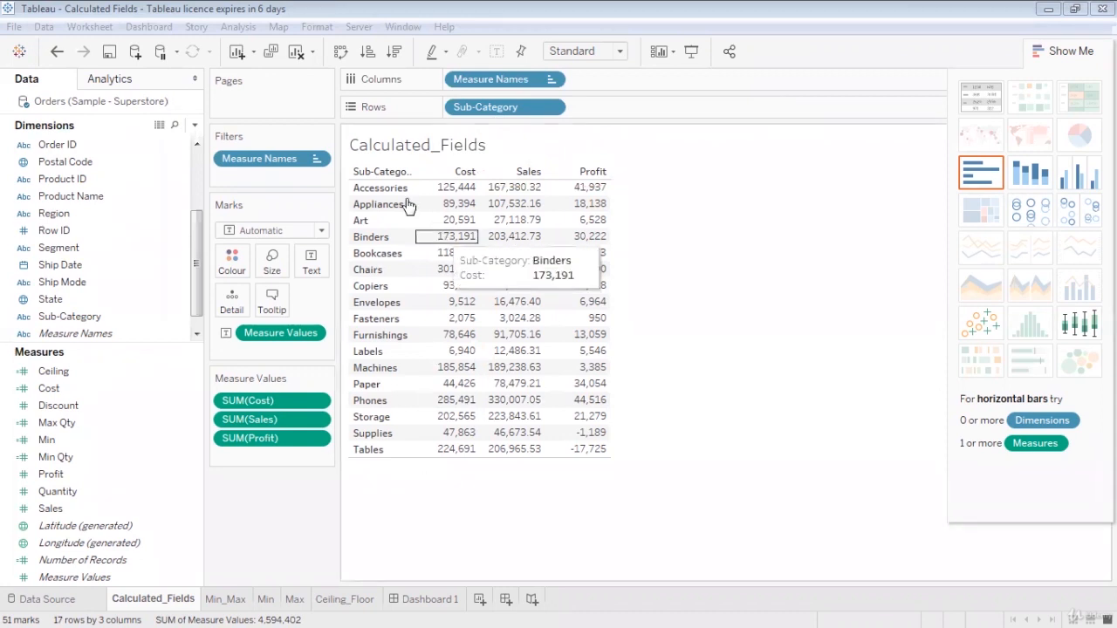
- Clear the Calculated_Fields worksheet and build a text table showing Sales for each Sub-Category row
{"action": "left_click", "coordinate": [297, 58]}
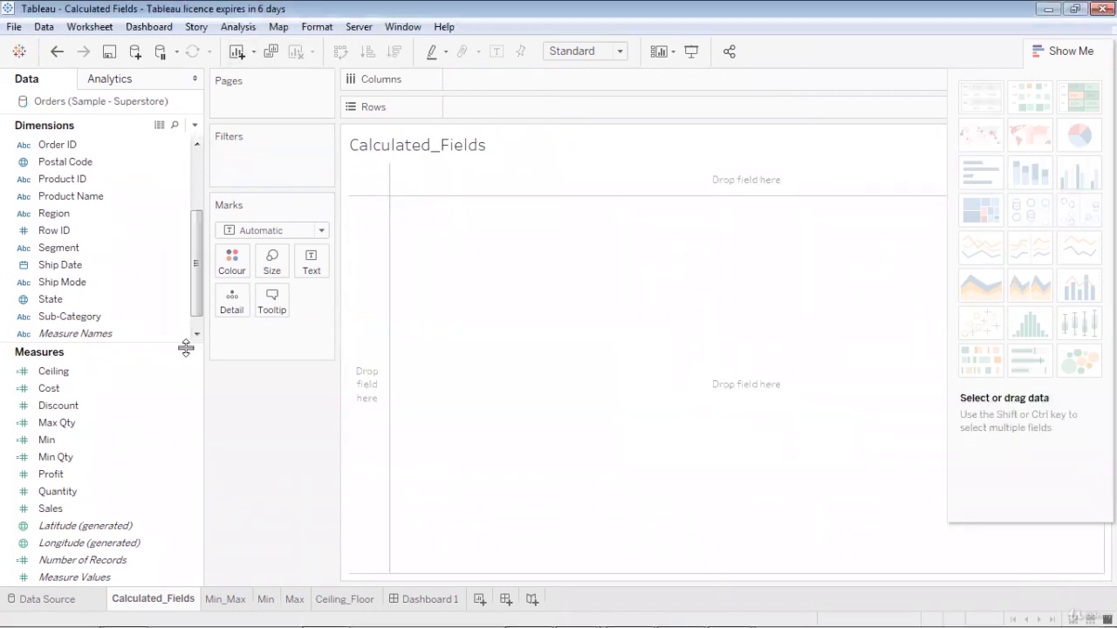
{"action": "left_click_drag", "start_coordinate": [96, 317], "coordinate": [531, 105]}
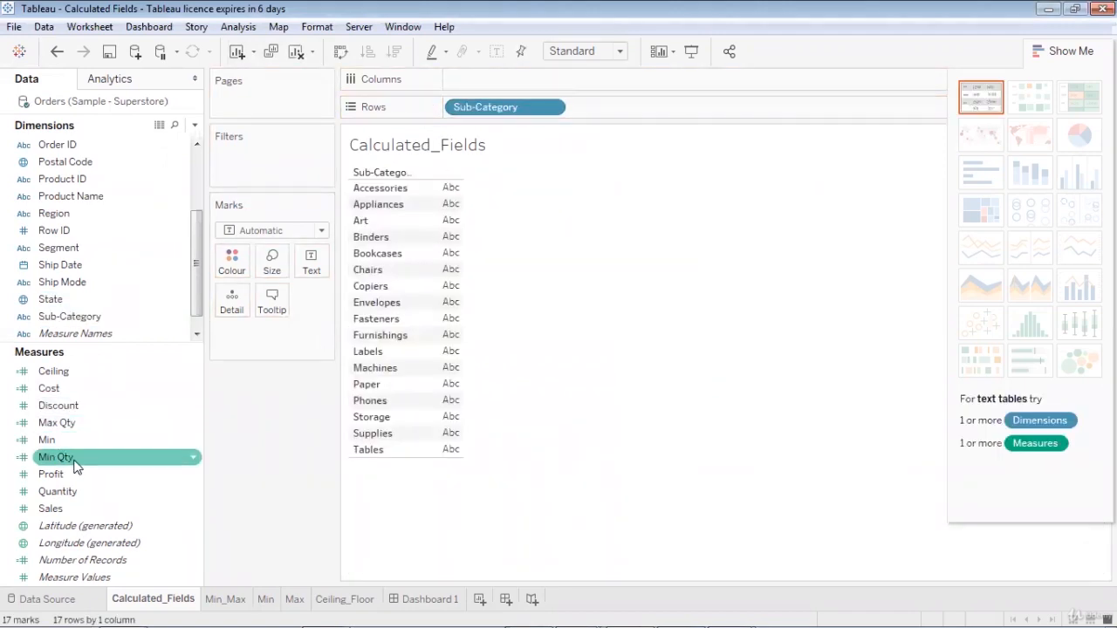
{"action": "left_click_drag", "start_coordinate": [72, 515], "coordinate": [509, 80]}
{"action": "left_click", "coordinate": [981, 96]}
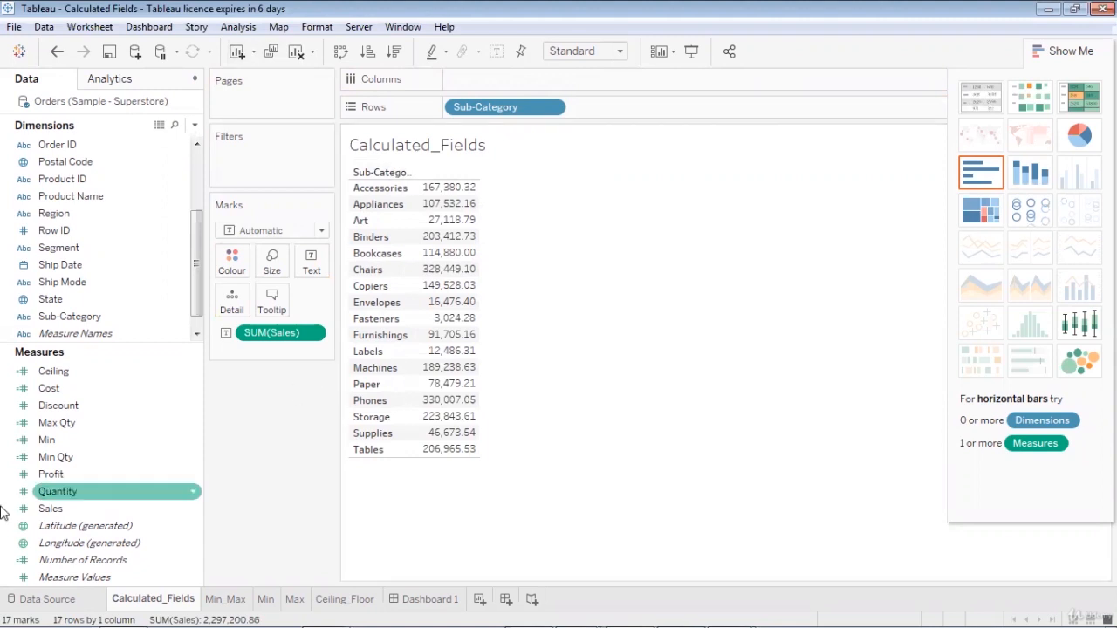
- Add Profit to the text table beside Sales and widen the table's measure and Sub-Category columns
{"action": "left_click_drag", "start_coordinate": [43, 480], "coordinate": [427, 185]}
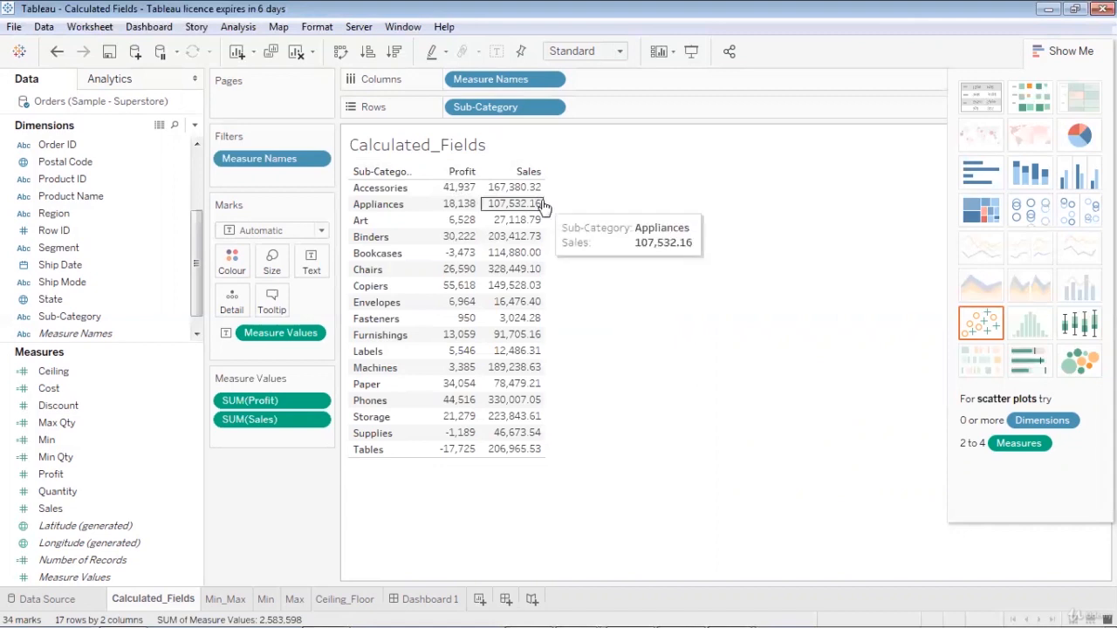
{"action": "left_click_drag", "start_coordinate": [545, 206], "coordinate": [625, 210]}
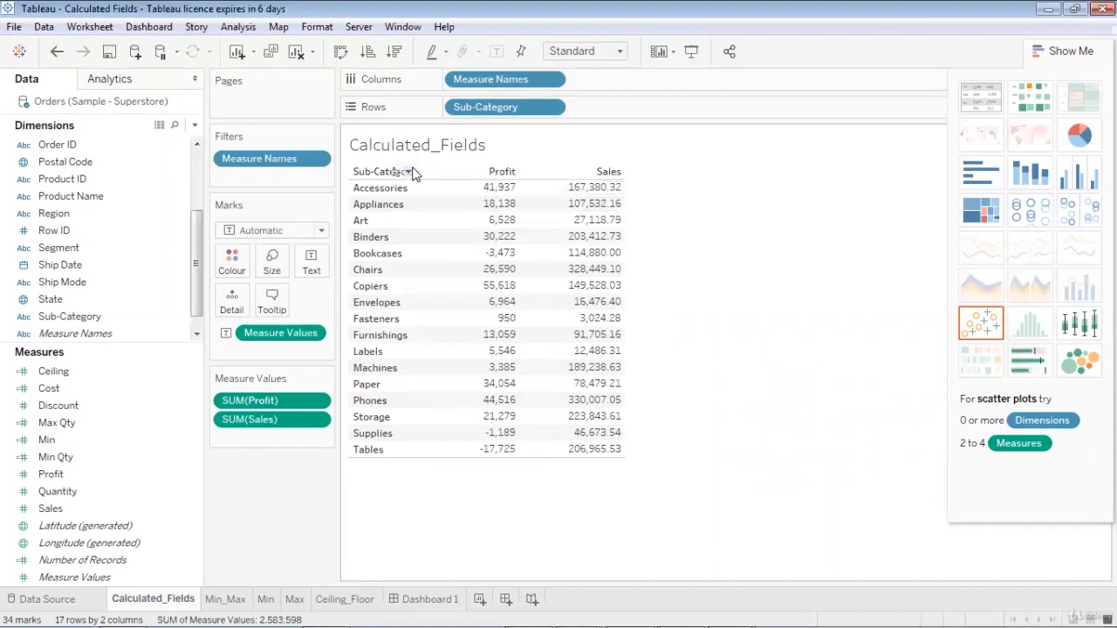
{"action": "left_click_drag", "start_coordinate": [414, 175], "coordinate": [436, 223]}
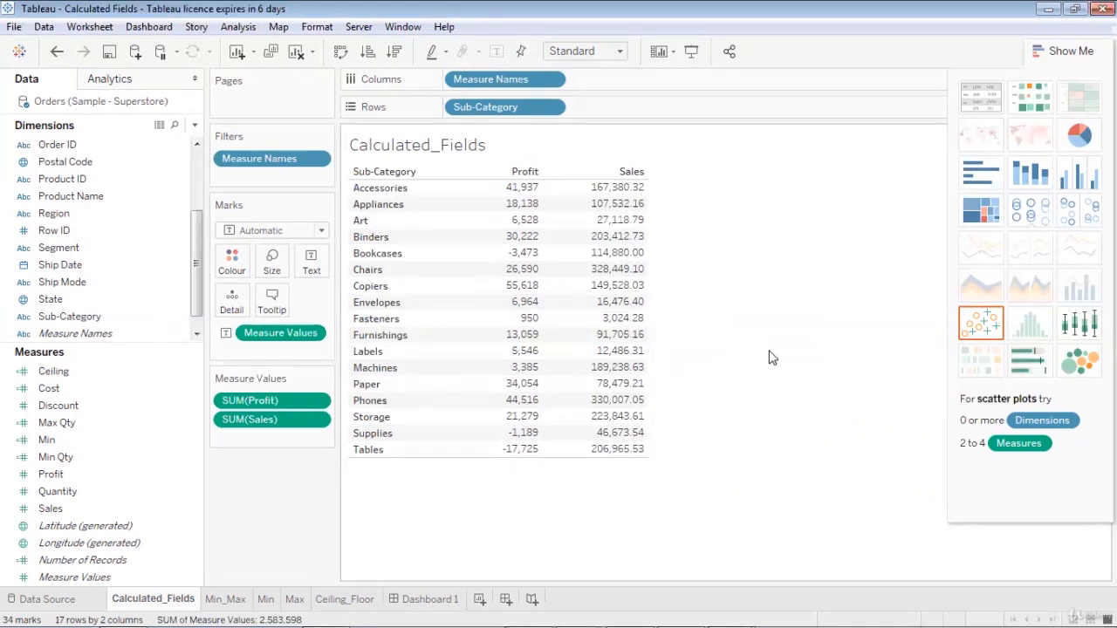
- Delete the existing Cost and Min calculated fields from the measures
{"action": "left_click", "coordinate": [185, 391]}
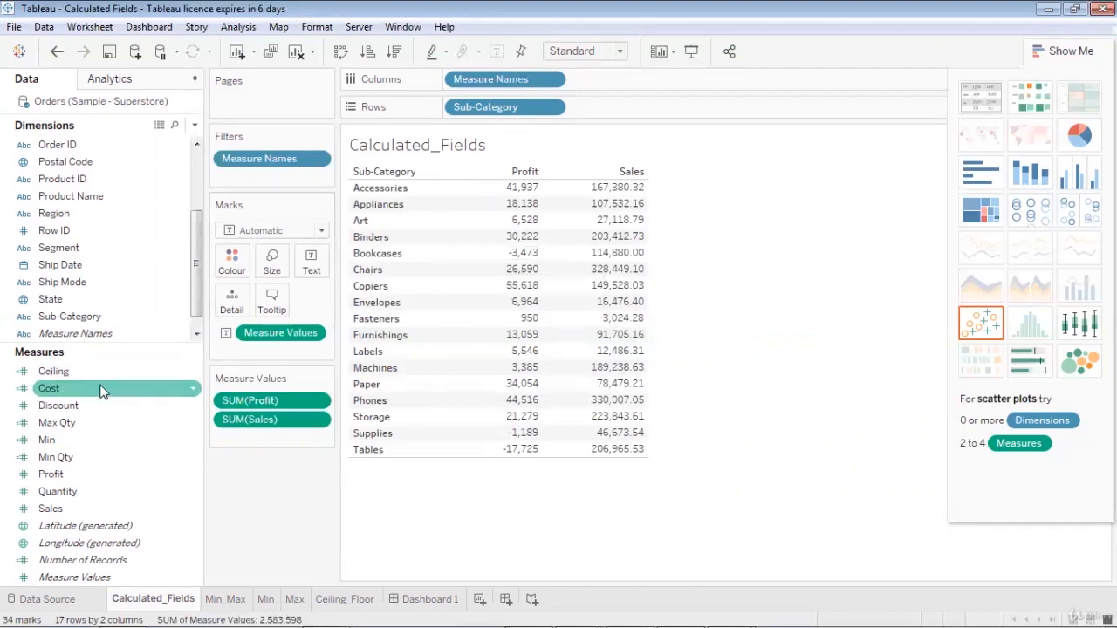
{"action": "left_click", "coordinate": [193, 388]}
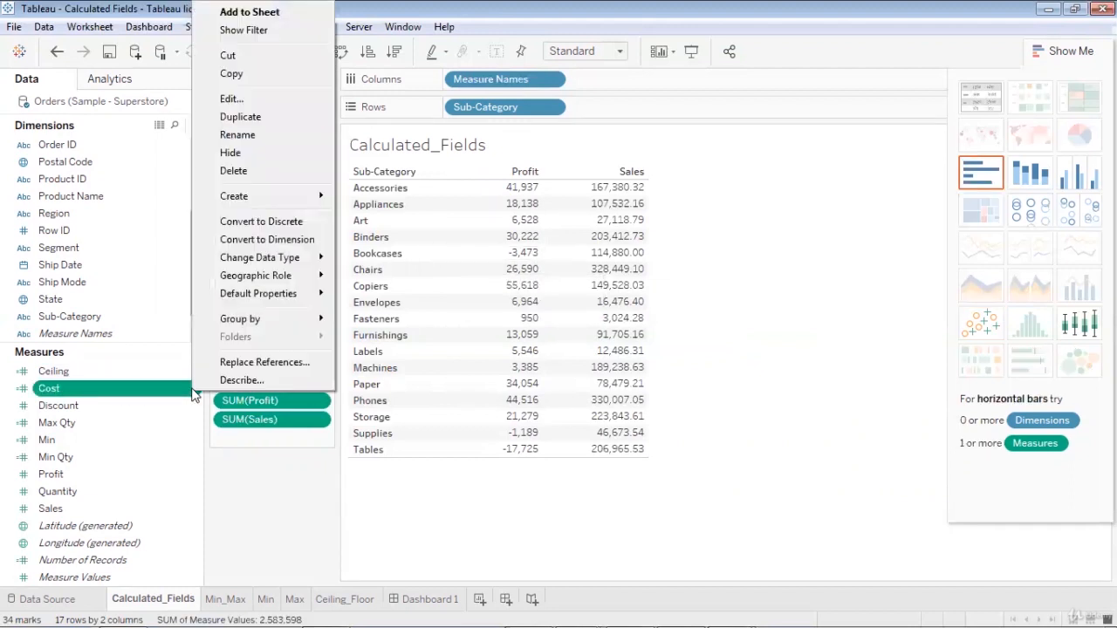
{"action": "left_click", "coordinate": [234, 171]}
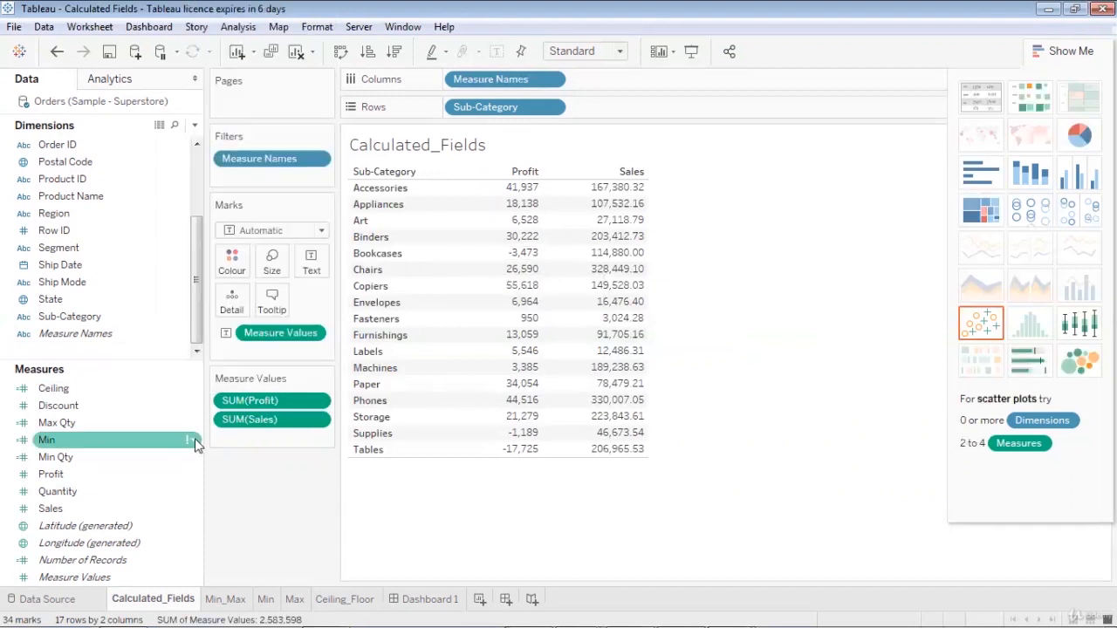
{"action": "left_click", "coordinate": [197, 440]}
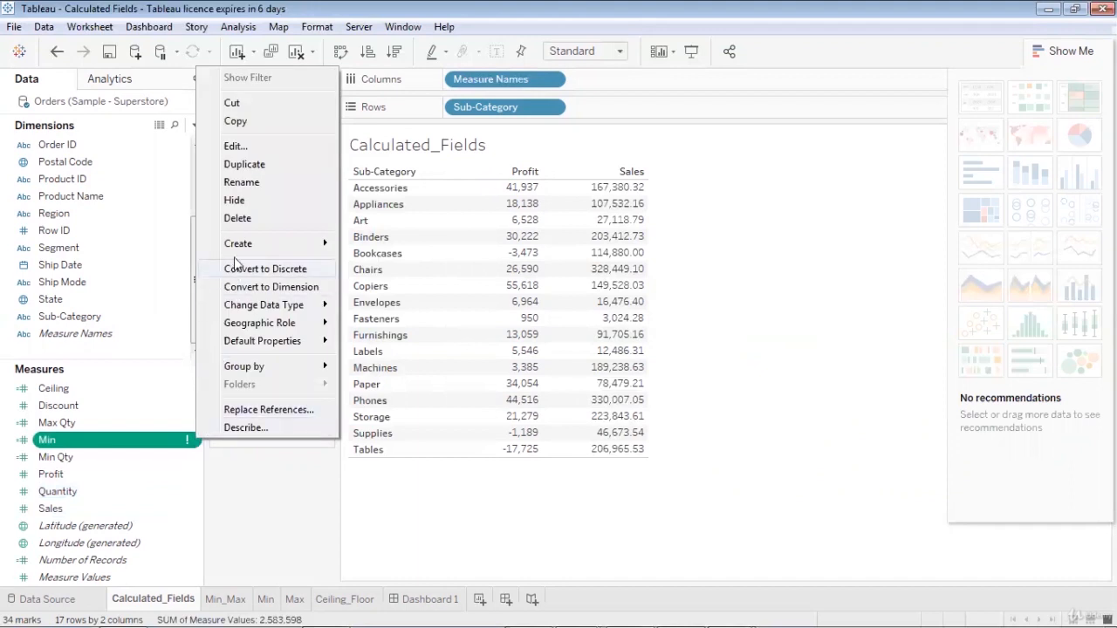
{"action": "left_click", "coordinate": [236, 220]}
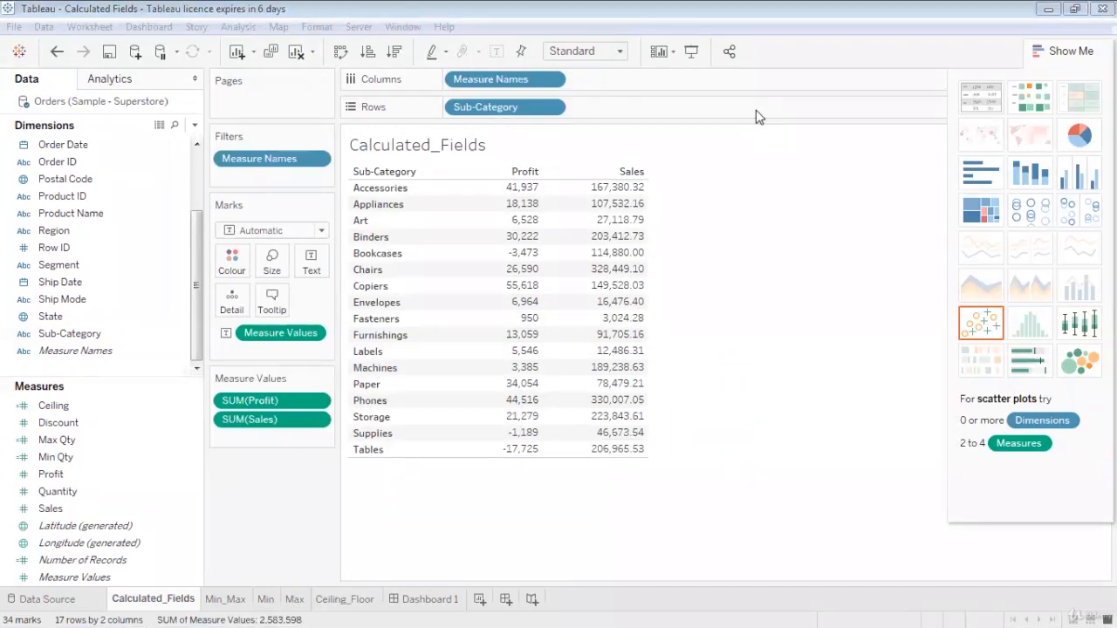
{"action": "mouse_move", "coordinate": [737, 208]}
{"action": "left_mouse_down"}
{"action": "mouse_move", "coordinate": [741, 228]}
{"action": "mouse_move", "coordinate": [747, 218]}
{"action": "left_mouse_up"}
{"action": "mouse_move", "coordinate": [776, 206]}
{"action": "left_mouse_down"}
{"action": "mouse_move", "coordinate": [794, 187]}
{"action": "mouse_move", "coordinate": [834, 214]}
{"action": "mouse_move", "coordinate": [799, 225]}
{"action": "left_mouse_up"}
{"action": "mouse_move", "coordinate": [848, 230]}
{"action": "left_mouse_down"}
{"action": "mouse_move", "coordinate": [829, 192]}
{"action": "mouse_move", "coordinate": [899, 206]}
{"action": "mouse_move", "coordinate": [912, 182]}
{"action": "mouse_move", "coordinate": [908, 220]}
{"action": "left_mouse_up"}
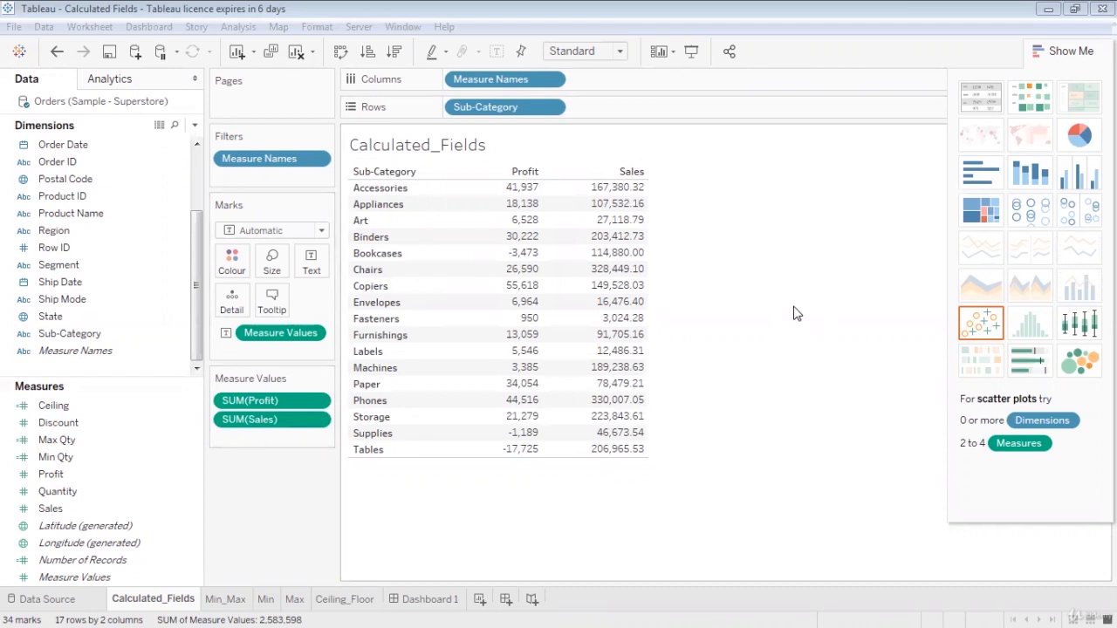
{"action": "mouse_move", "coordinate": [602, 191]}
{"action": "left_click", "coordinate": [70, 412]}
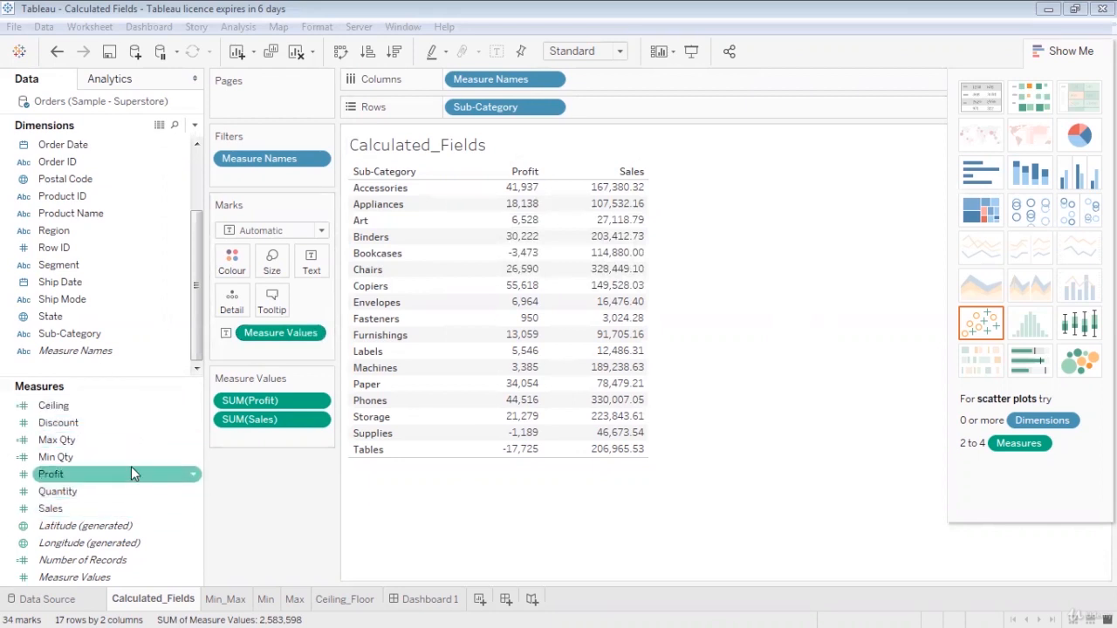
{"action": "left_click", "coordinate": [185, 459]}
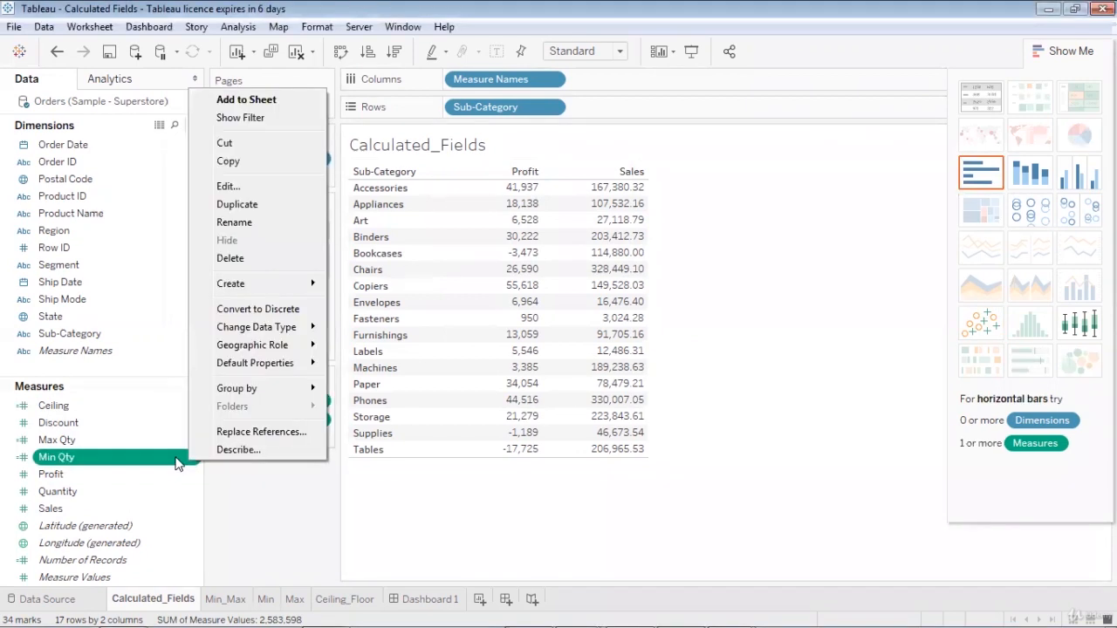
{"action": "left_click", "coordinate": [177, 464]}
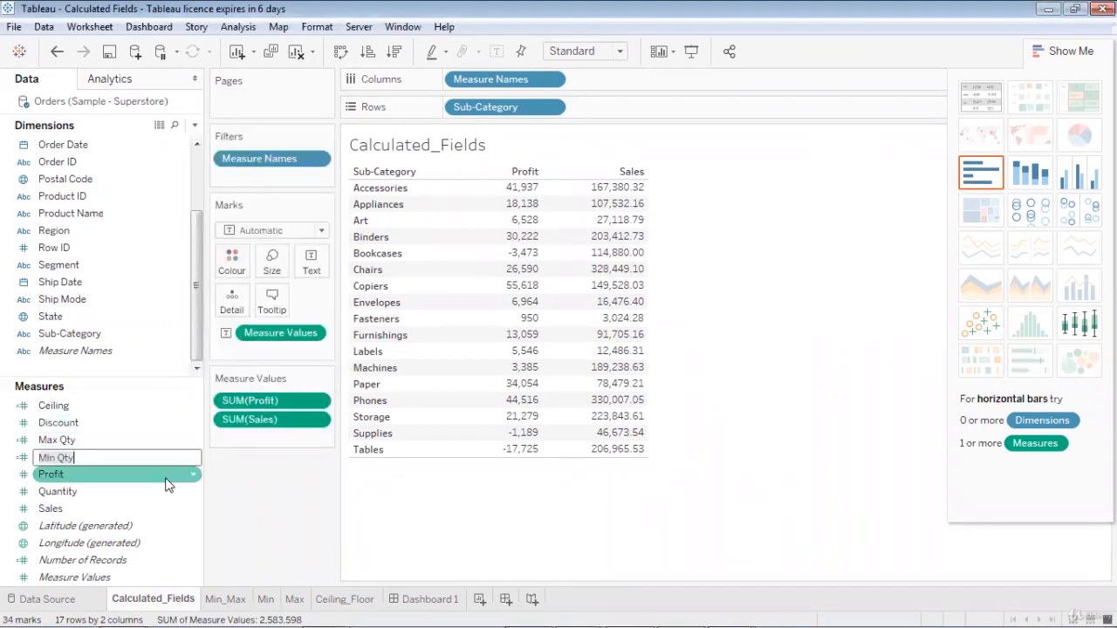
- Start a new calculated field based on the Sales measure and name it Cost
{"action": "left_click", "coordinate": [169, 512]}
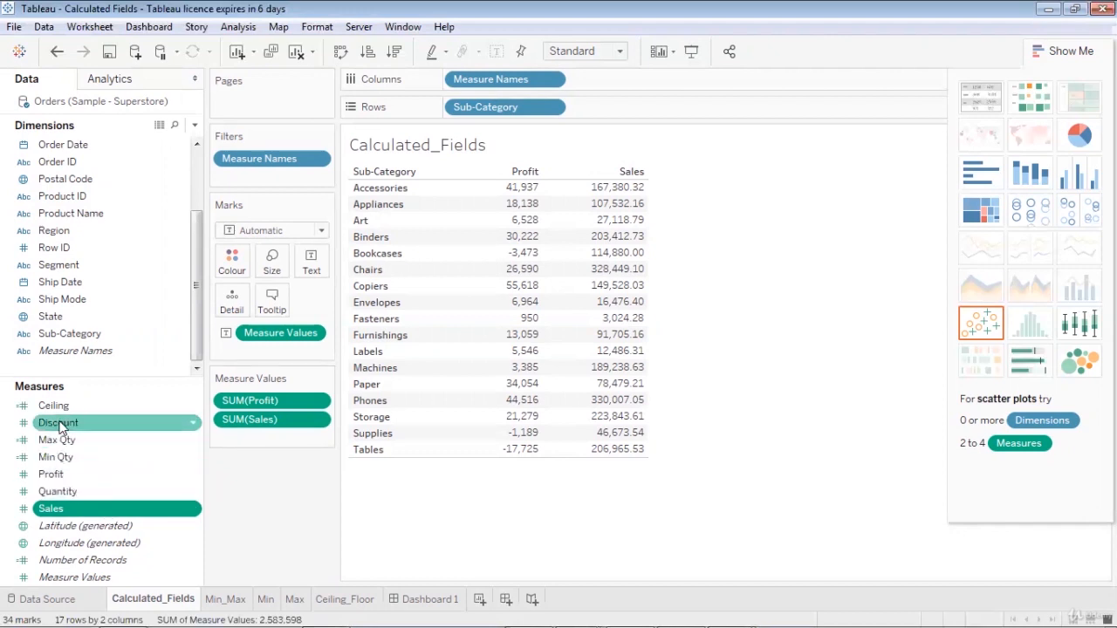
{"action": "left_click", "coordinate": [194, 513]}
{"action": "mouse_move", "coordinate": [271, 290]}
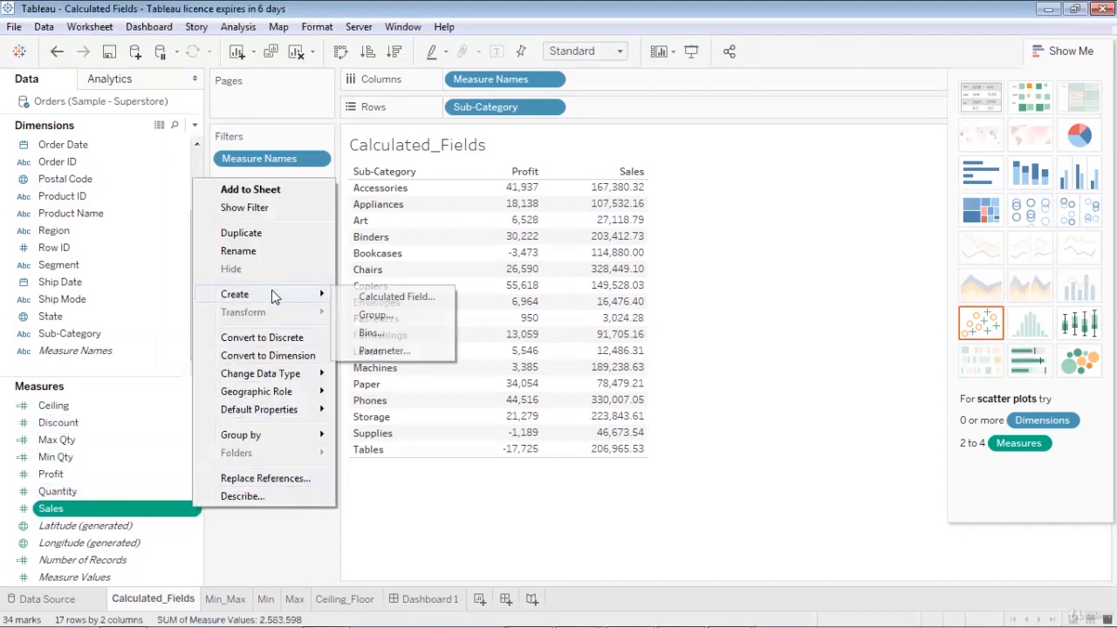
{"action": "left_click", "coordinate": [375, 297]}
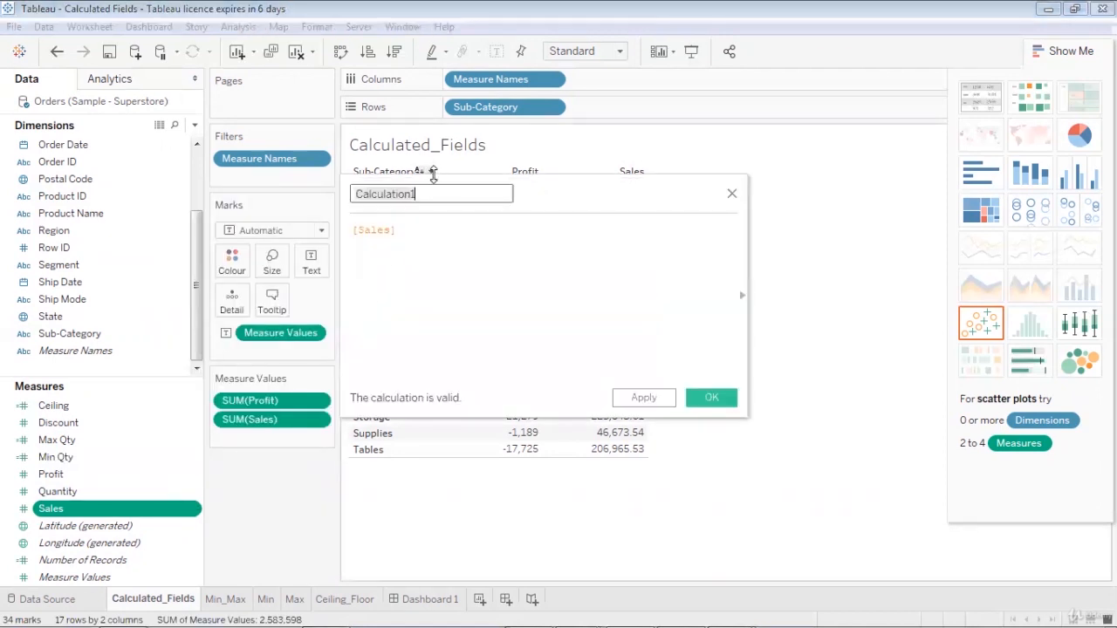
{"action": "type", "text": "Cost"}
{"action": "left_click", "coordinate": [454, 237]}
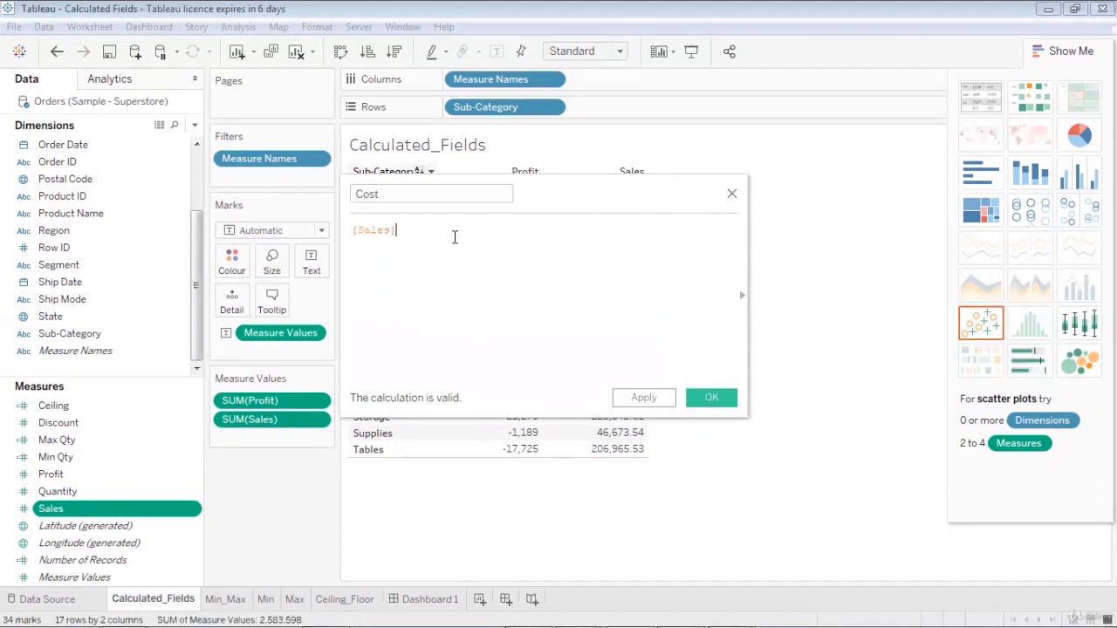
- Examine the calculation editor's function reference for the Number, Date and Logical categories, restore it to All, and collapse it
{"action": "left_click", "coordinate": [744, 298]}
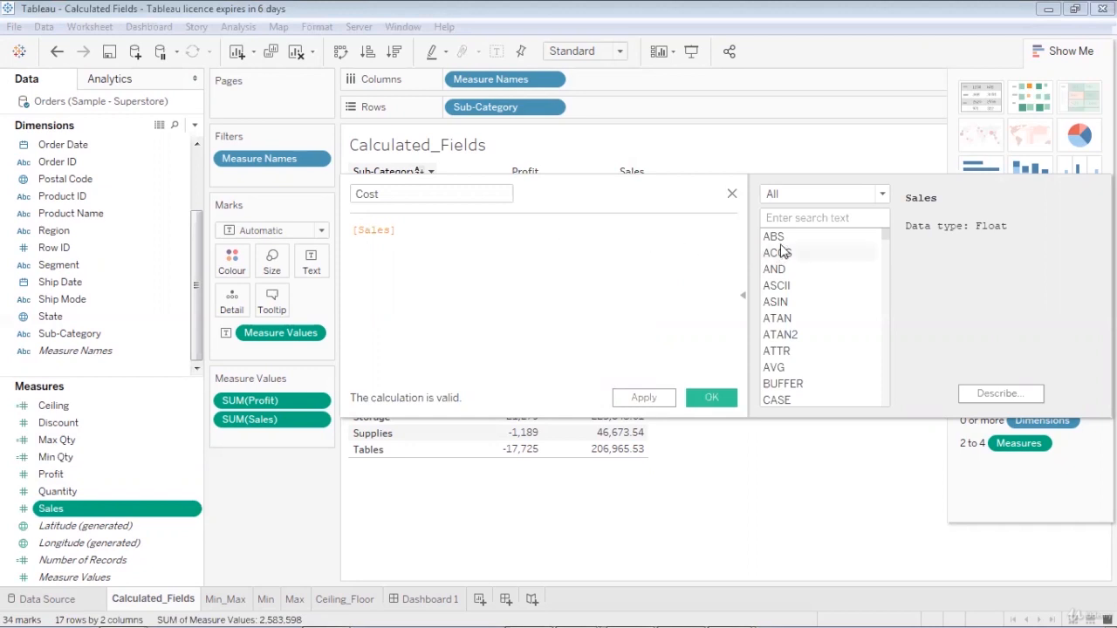
{"action": "left_click", "coordinate": [883, 198]}
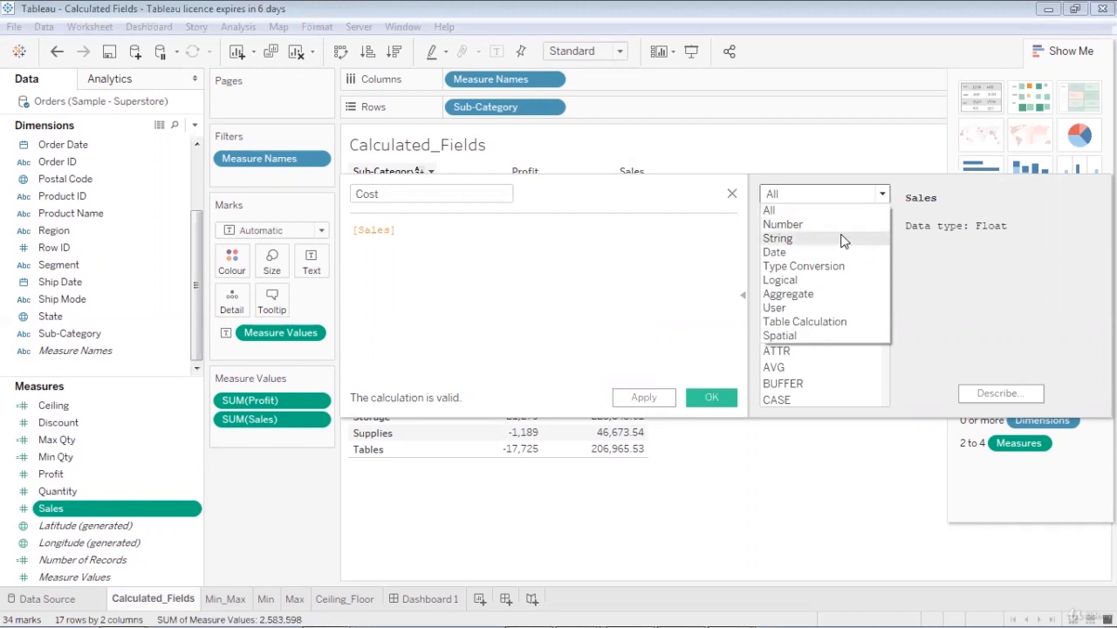
{"action": "left_click", "coordinate": [836, 229]}
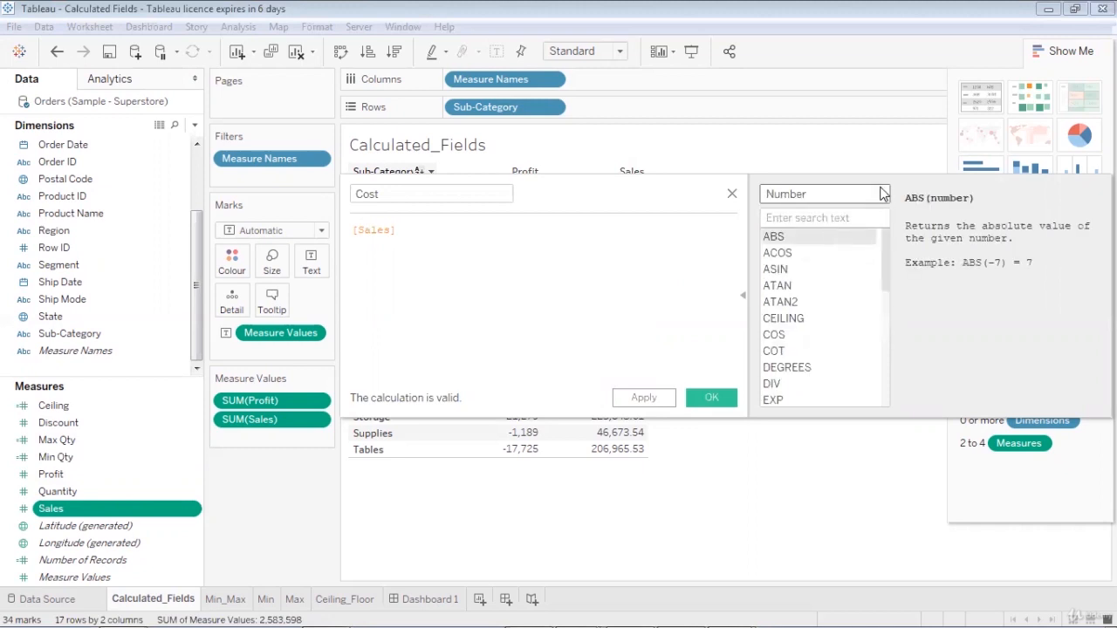
{"action": "left_click", "coordinate": [883, 194]}
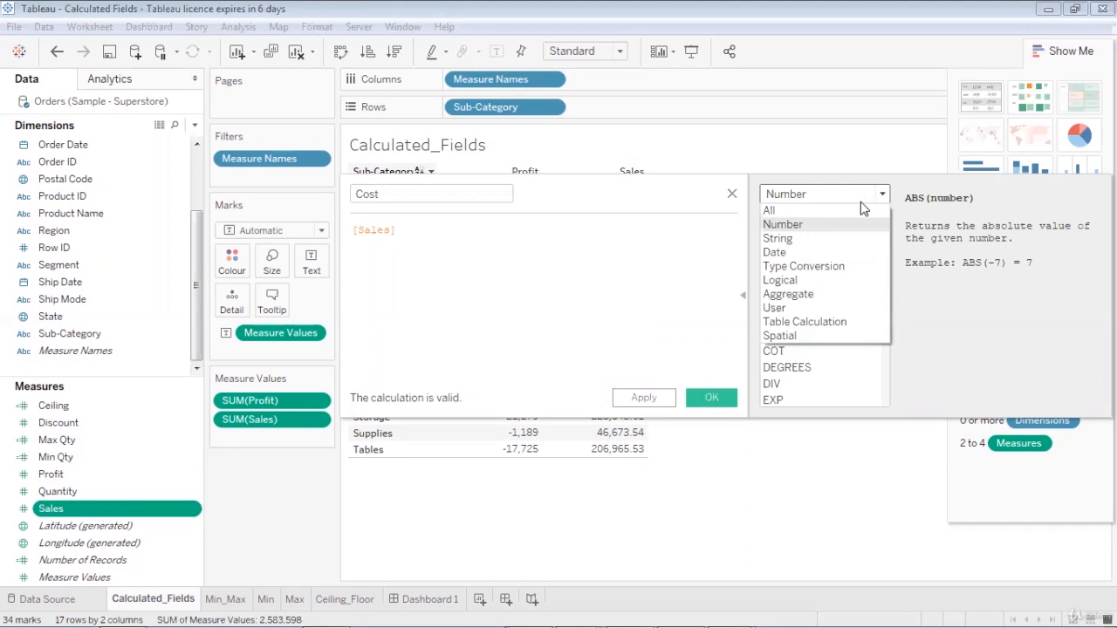
{"action": "left_click", "coordinate": [826, 253]}
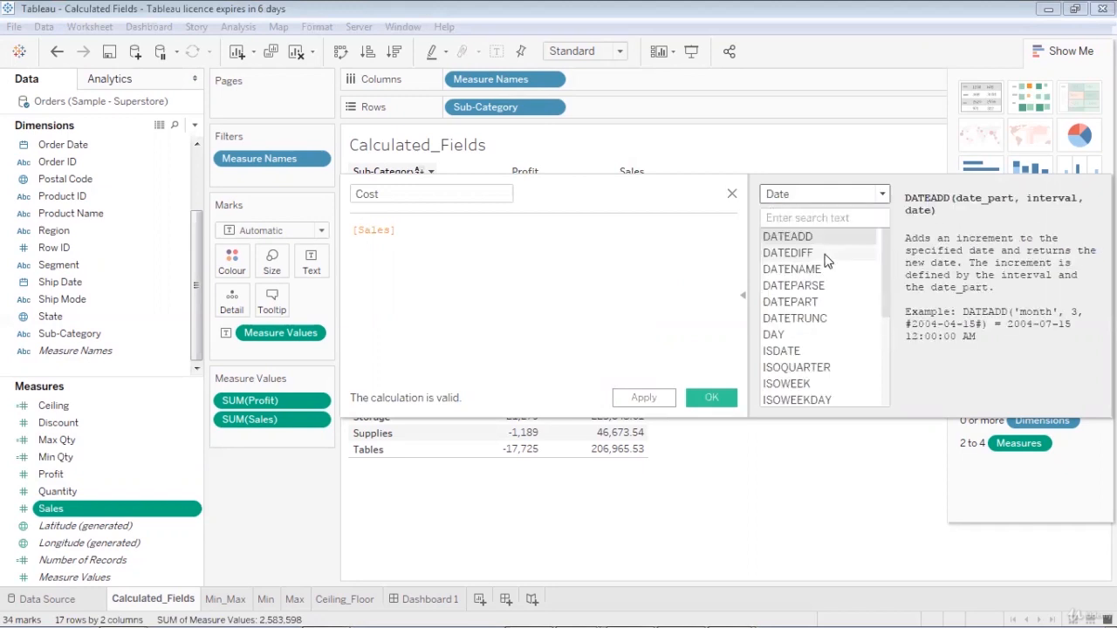
{"action": "left_click", "coordinate": [883, 196]}
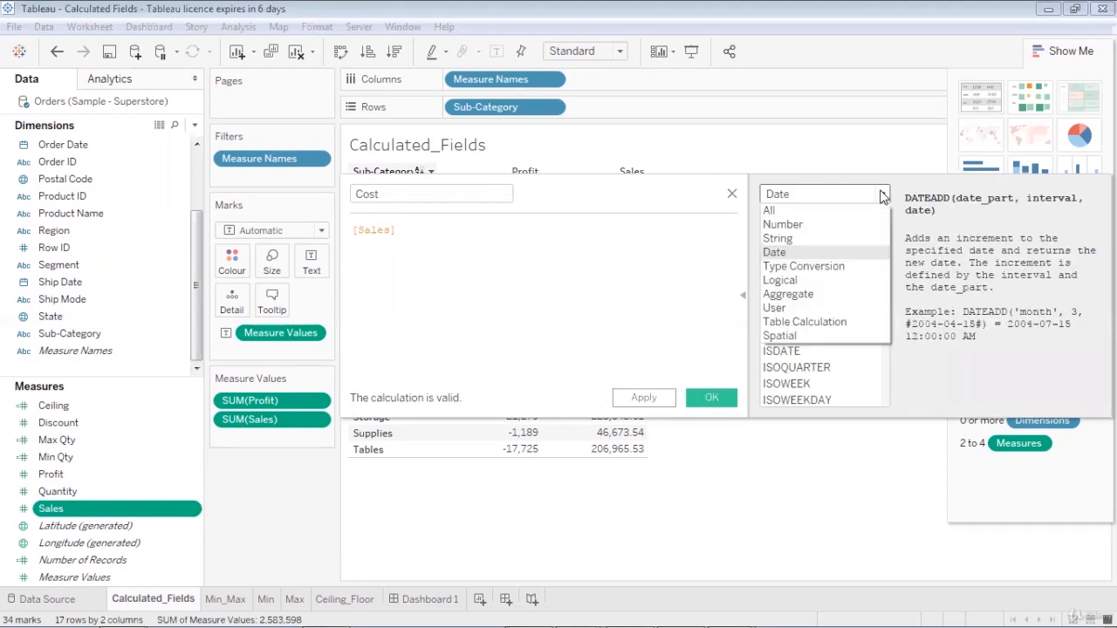
{"action": "left_click", "coordinate": [835, 281]}
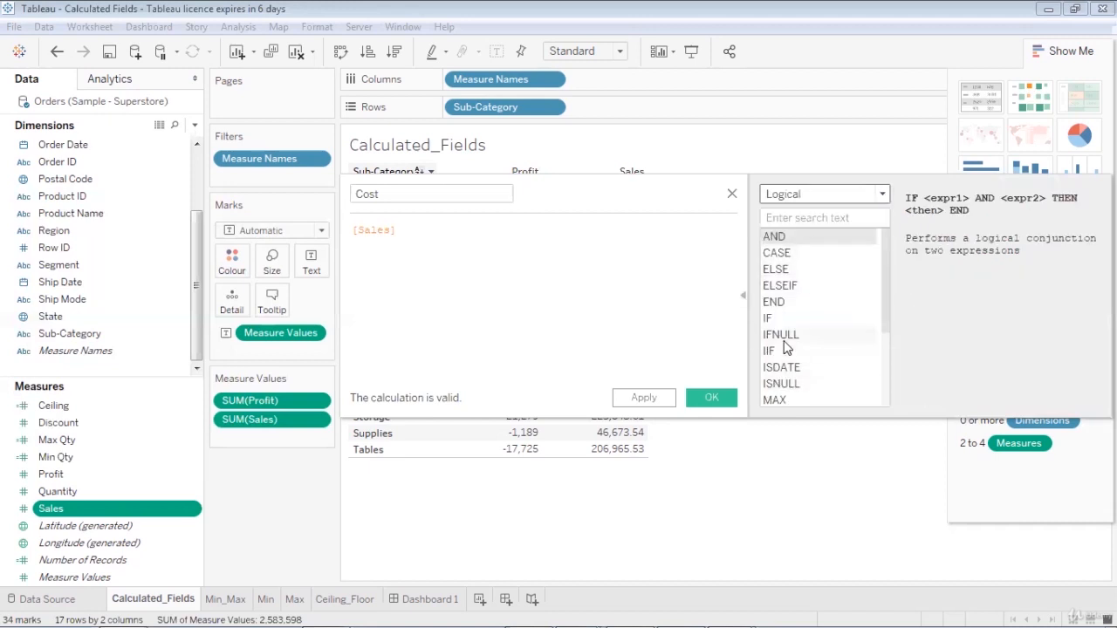
{"action": "left_click", "coordinate": [882, 194]}
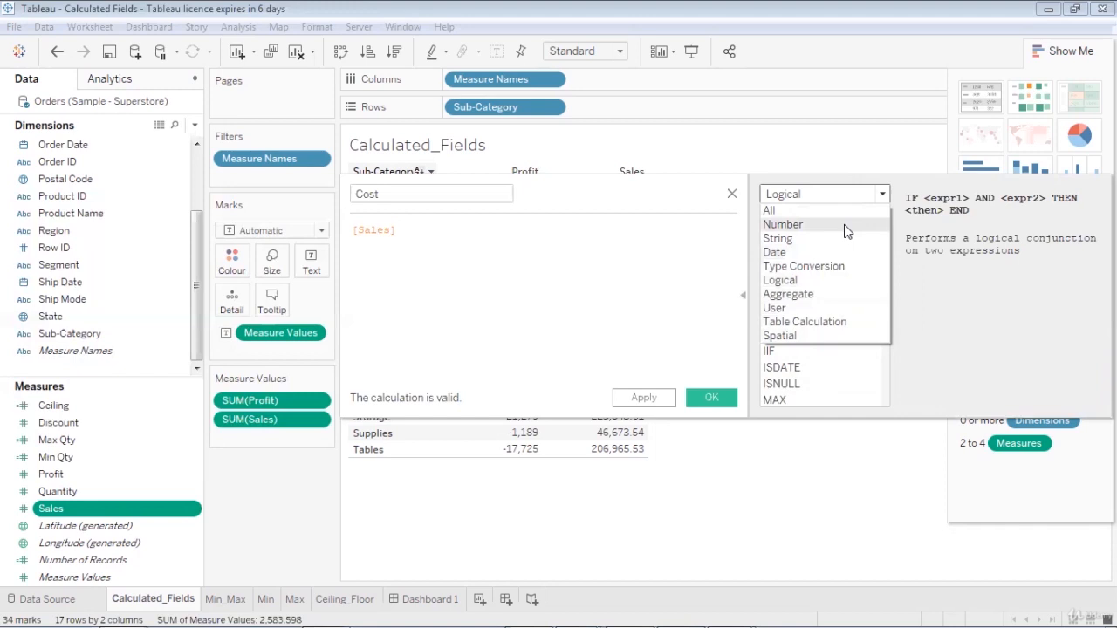
{"action": "left_click", "coordinate": [936, 299]}
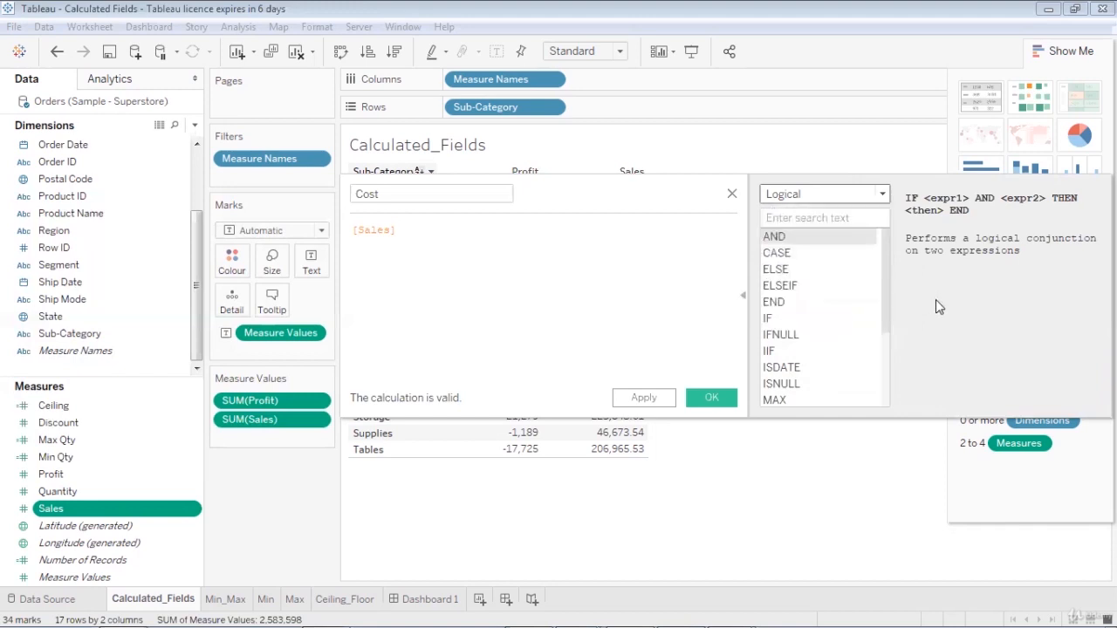
{"action": "left_click", "coordinate": [881, 194]}
{"action": "left_click", "coordinate": [859, 210]}
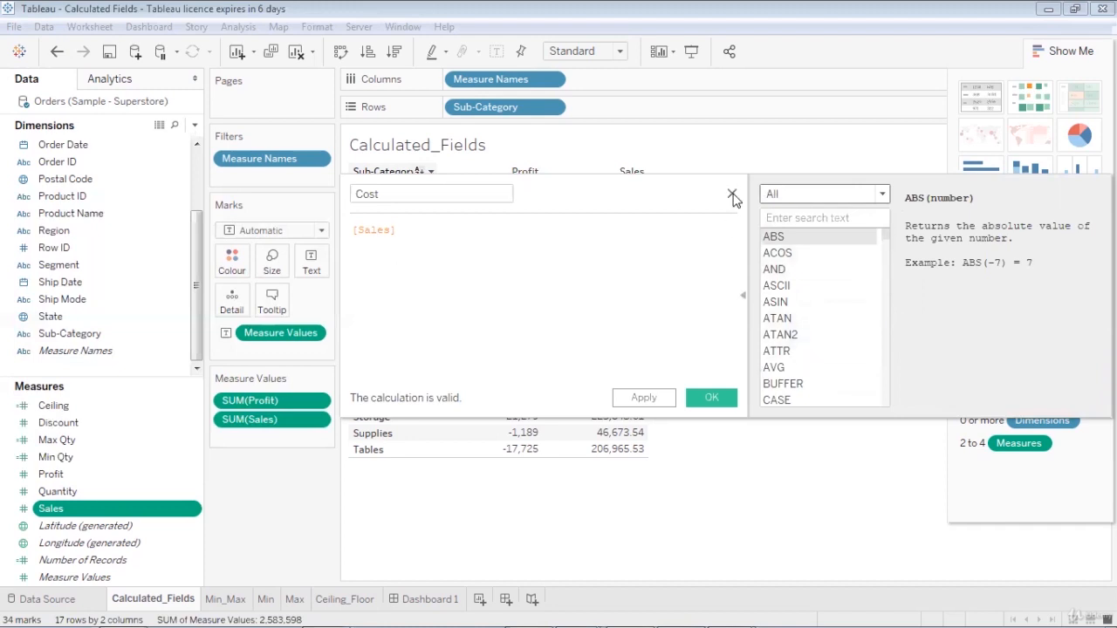
{"action": "left_click", "coordinate": [742, 295]}
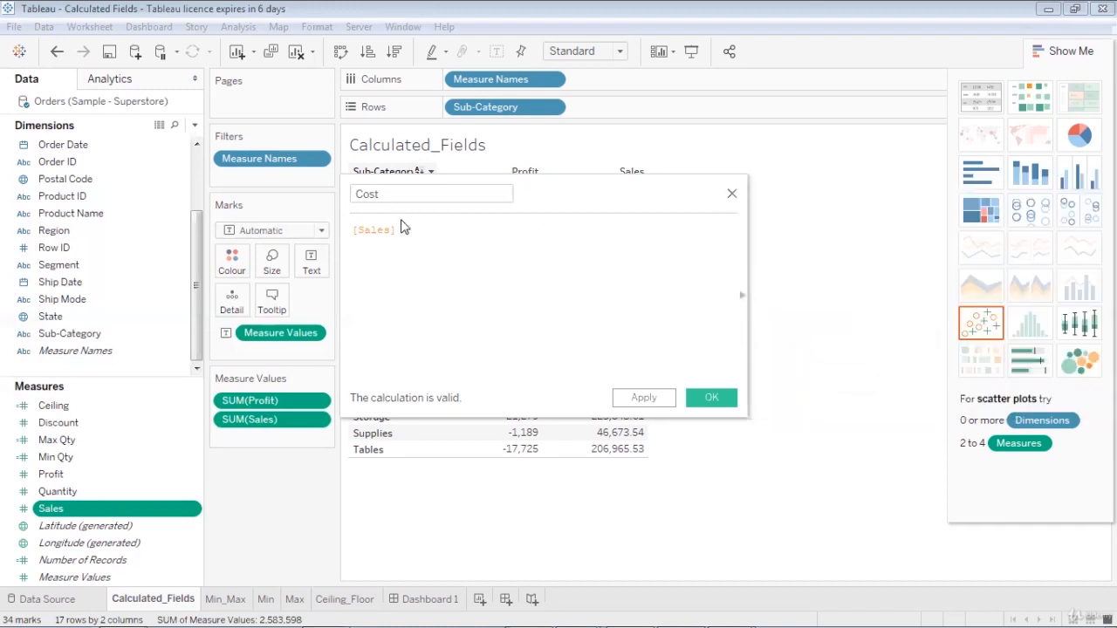
- Write the Cost formula as [Sales]-[Profit], inserting both measures from the suggested fields
{"action": "left_click_drag", "start_coordinate": [399, 231], "coordinate": [349, 233]}
{"action": "type", "text": "Sa"}
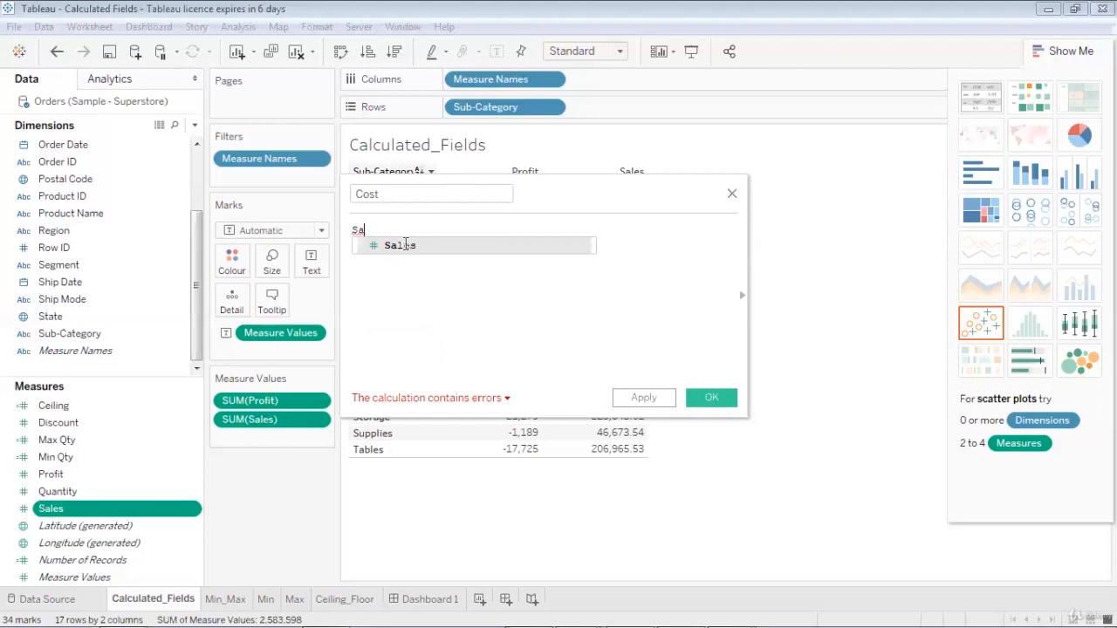
{"action": "double_click", "coordinate": [404, 247]}
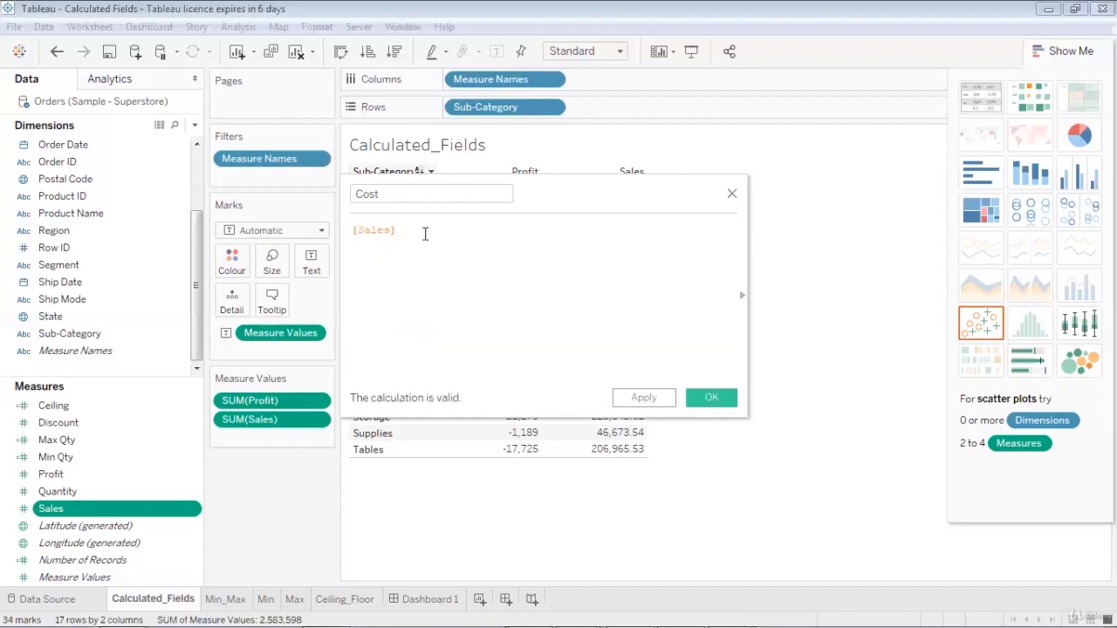
{"action": "type", "text": "-"}
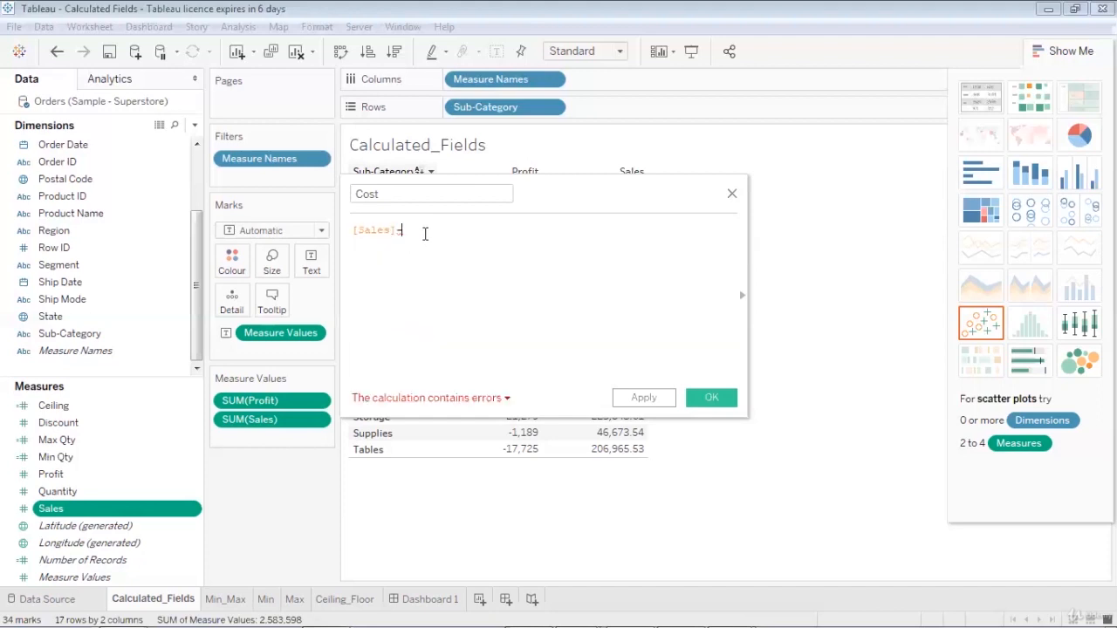
{"action": "type", "text": "pr"}
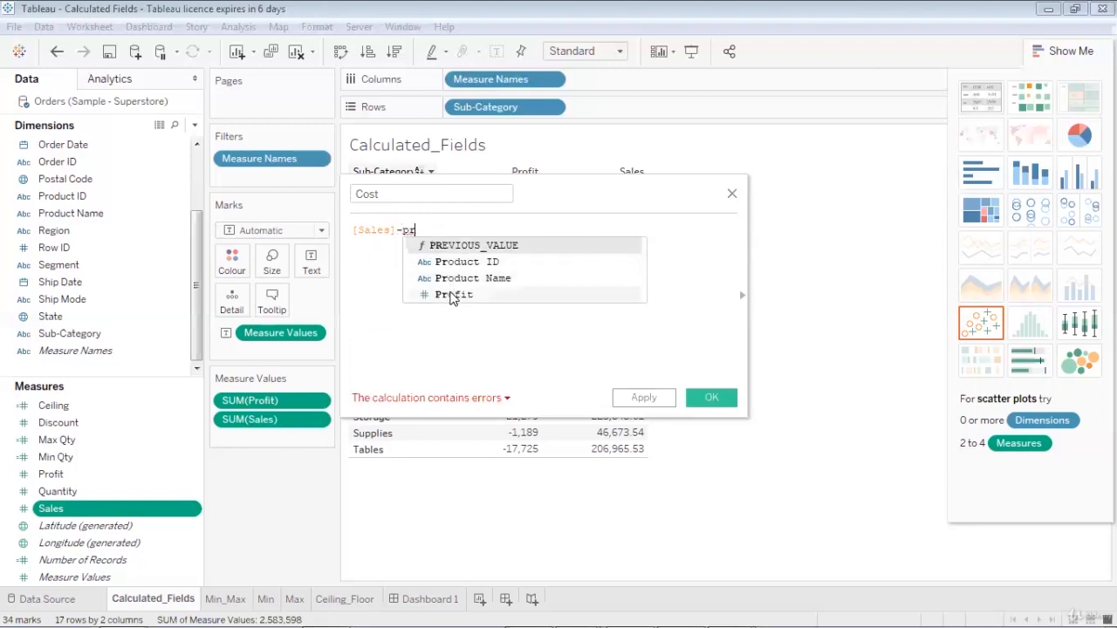
{"action": "left_click", "coordinate": [452, 298]}
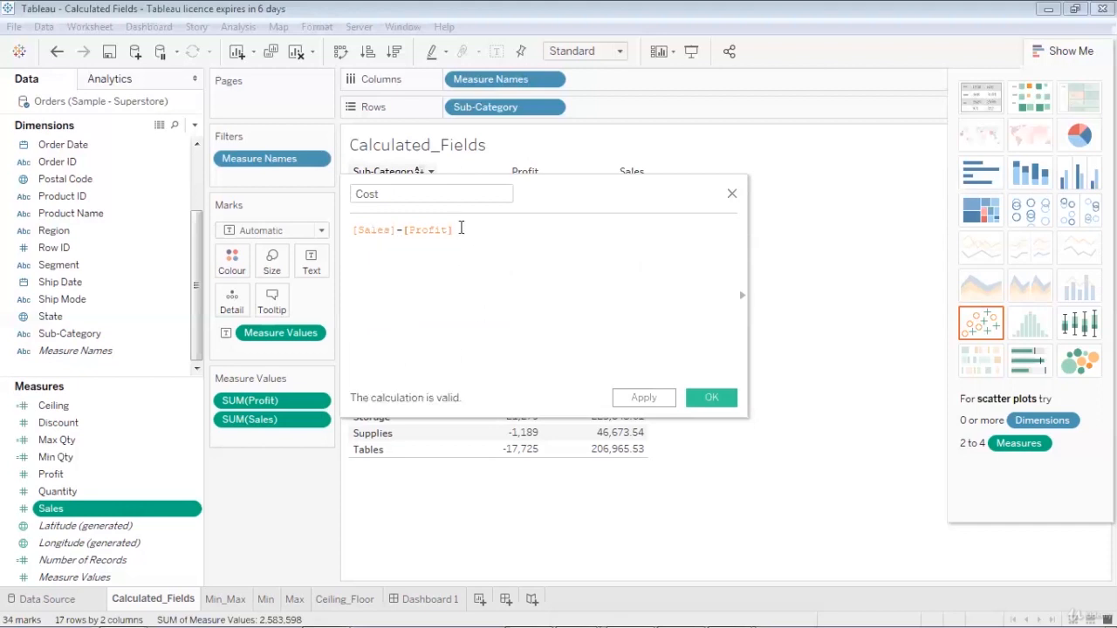
- Remove the end of the [Profit] reference, check the calculation's error details, and restore the formula to [Sales]-[Profit]
{"action": "key", "text": "BackSpace"}
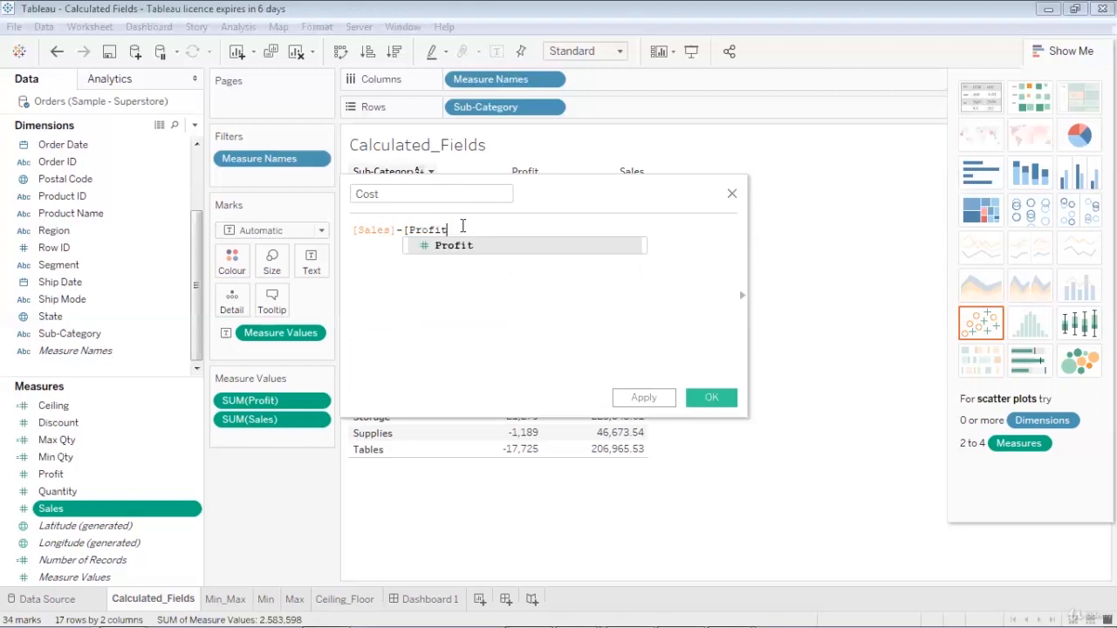
{"action": "key", "text": "Escape"}
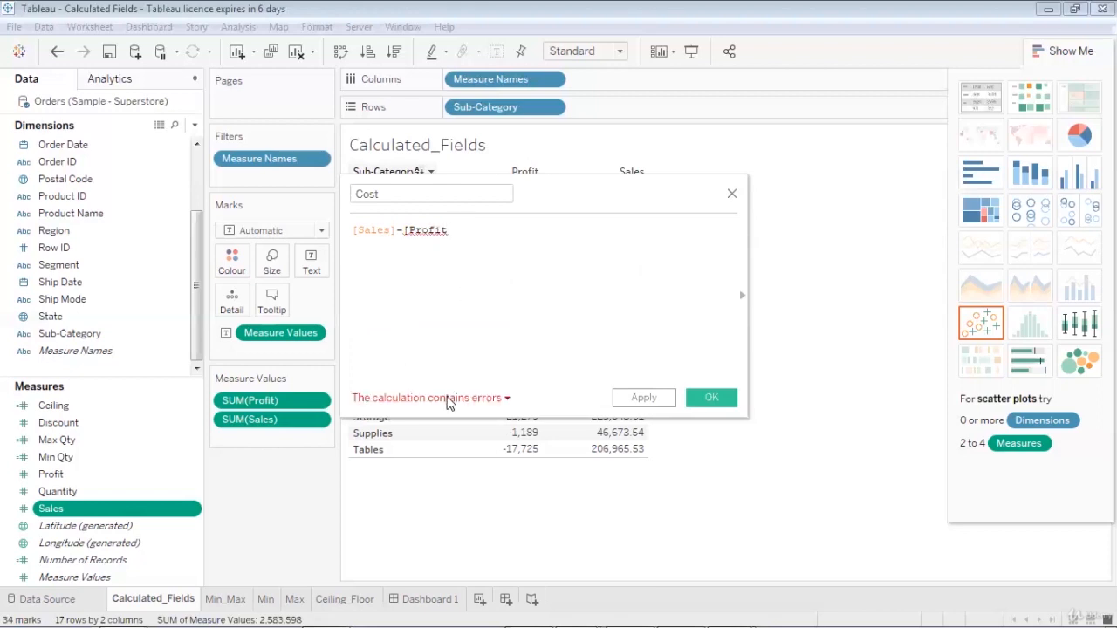
{"action": "left_click", "coordinate": [506, 400]}
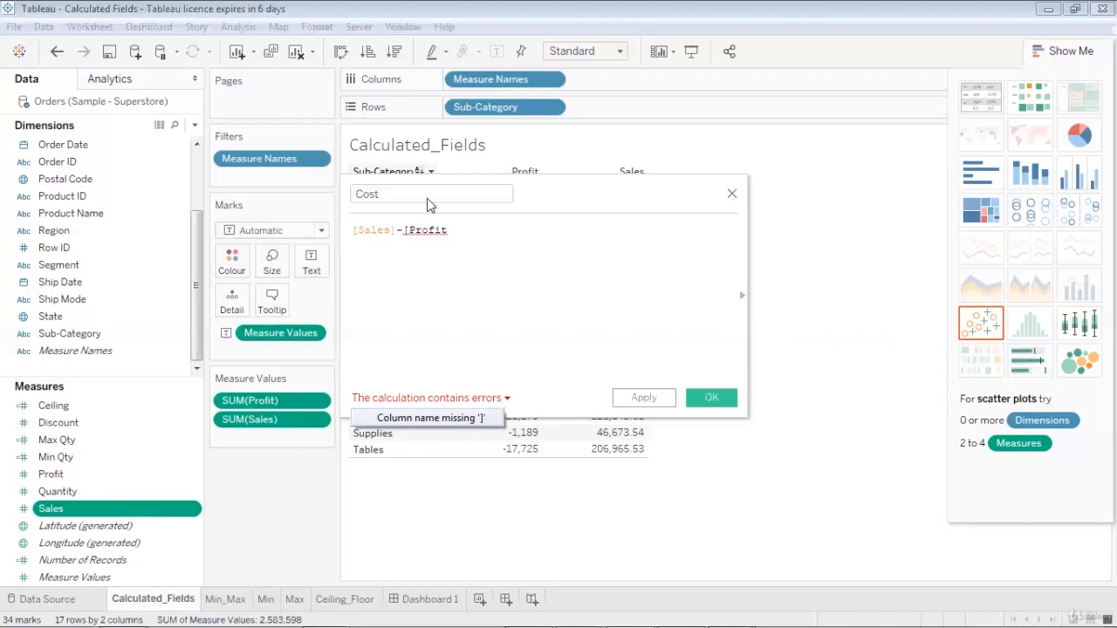
{"action": "left_click", "coordinate": [450, 230]}
{"action": "key", "text": "BackSpace"}
{"action": "key", "text": "BackSpace"}
{"action": "left_click", "coordinate": [439, 277]}
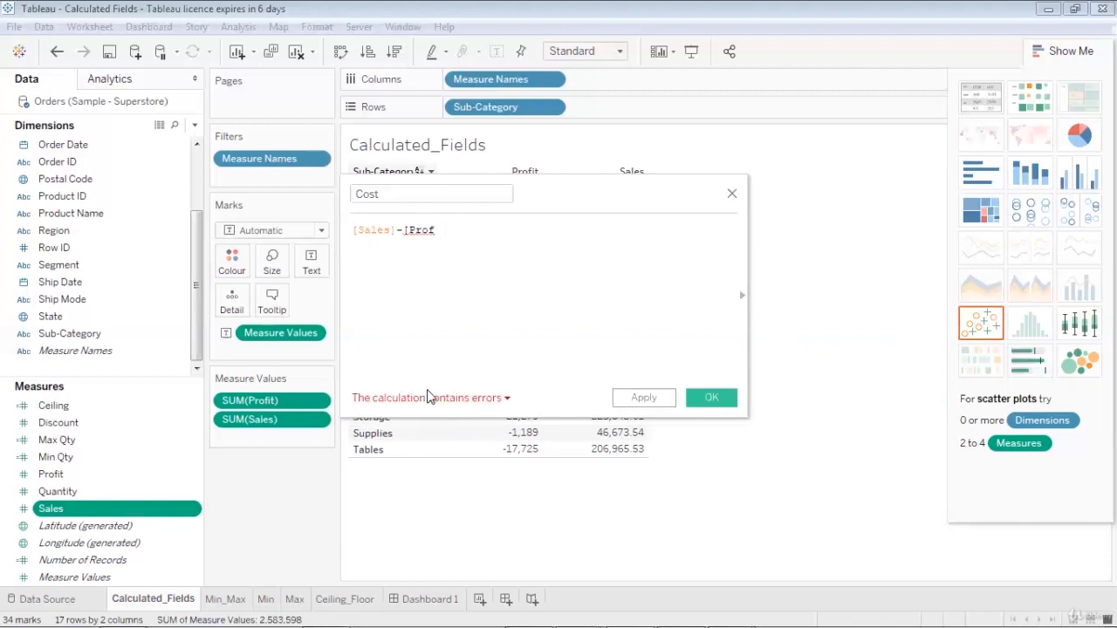
{"action": "left_click", "coordinate": [427, 399]}
{"action": "left_click", "coordinate": [455, 228]}
{"action": "type", "text": "it]"}
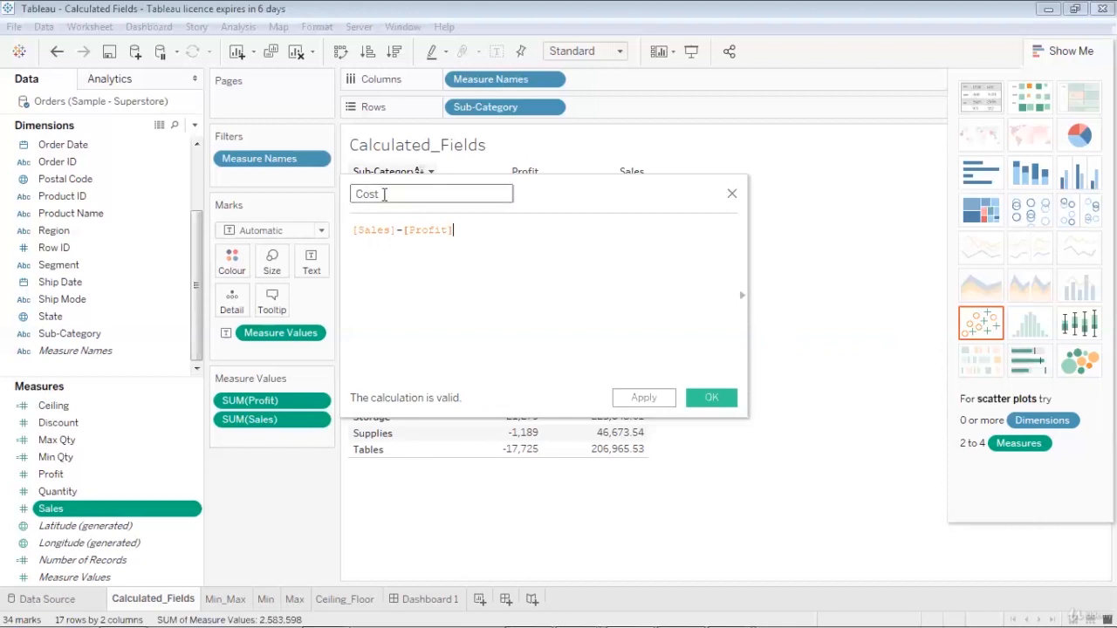
- Apply the Cost calculation with the formula [Sales]-[Profit] and close the calculation editor
{"action": "left_click_drag", "start_coordinate": [384, 195], "coordinate": [348, 193]}
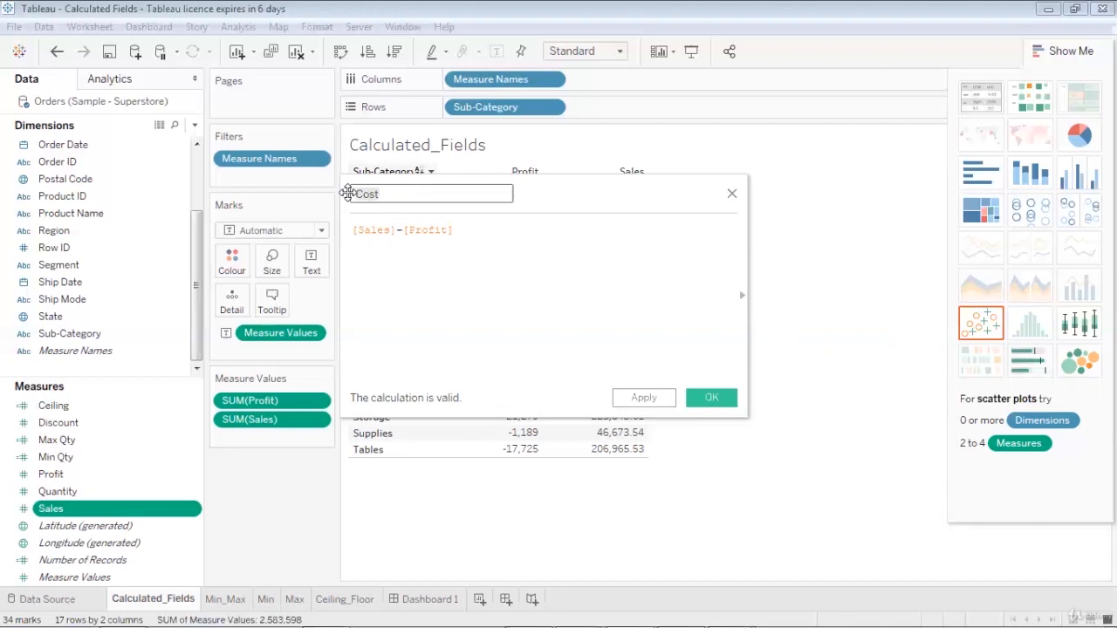
{"action": "left_click", "coordinate": [457, 230]}
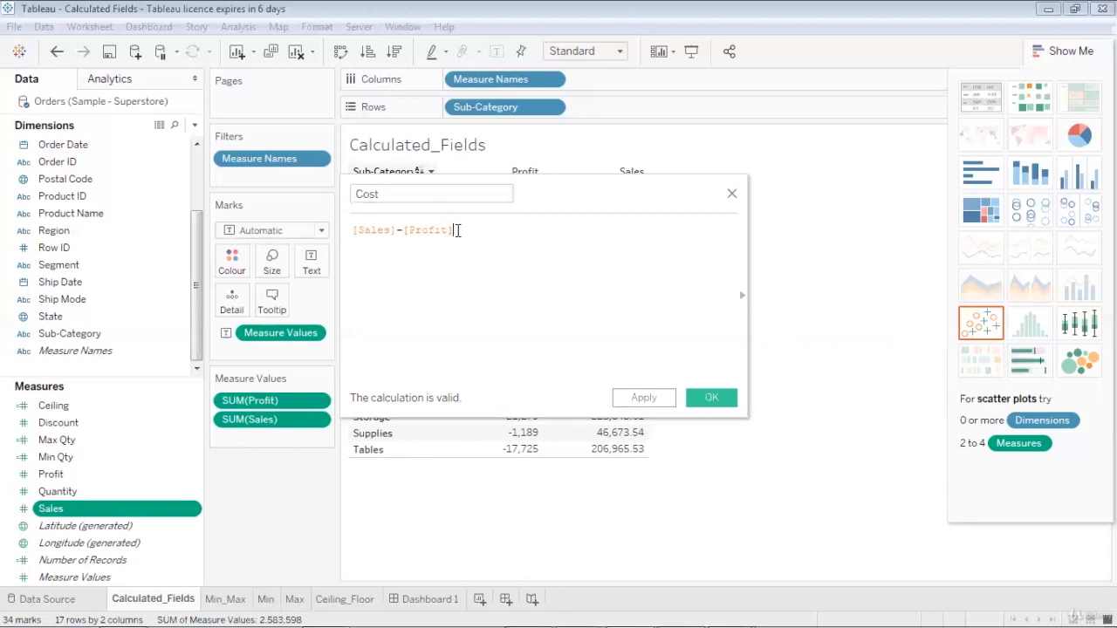
{"action": "left_click_drag", "start_coordinate": [457, 231], "coordinate": [347, 234]}
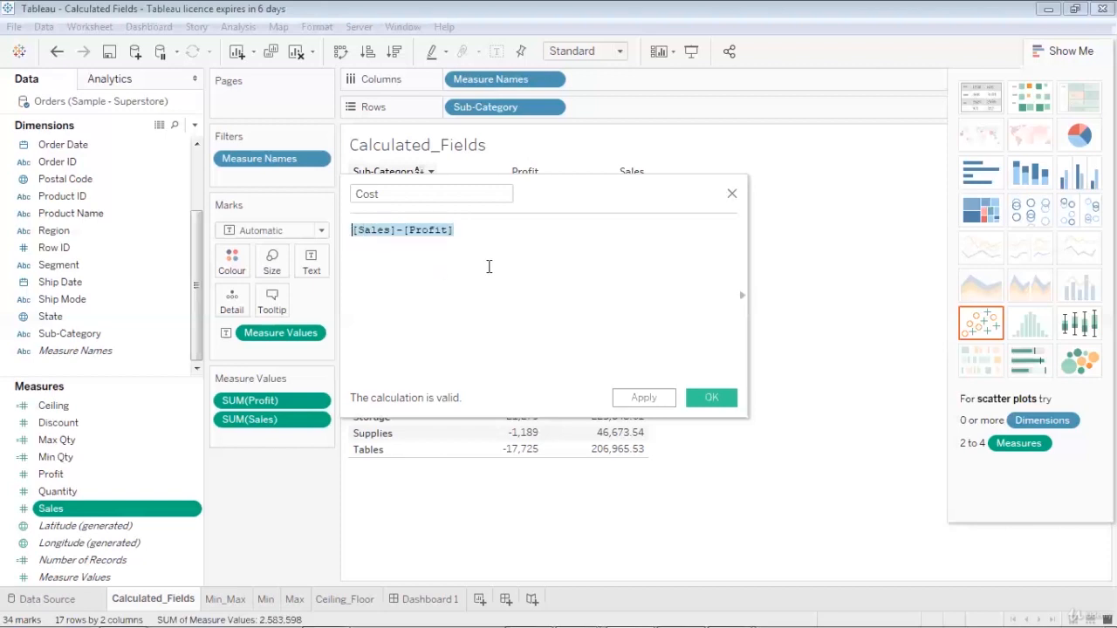
{"action": "left_click", "coordinate": [487, 266]}
{"action": "left_click_drag", "start_coordinate": [458, 227], "coordinate": [339, 220]}
{"action": "left_click", "coordinate": [660, 397]}
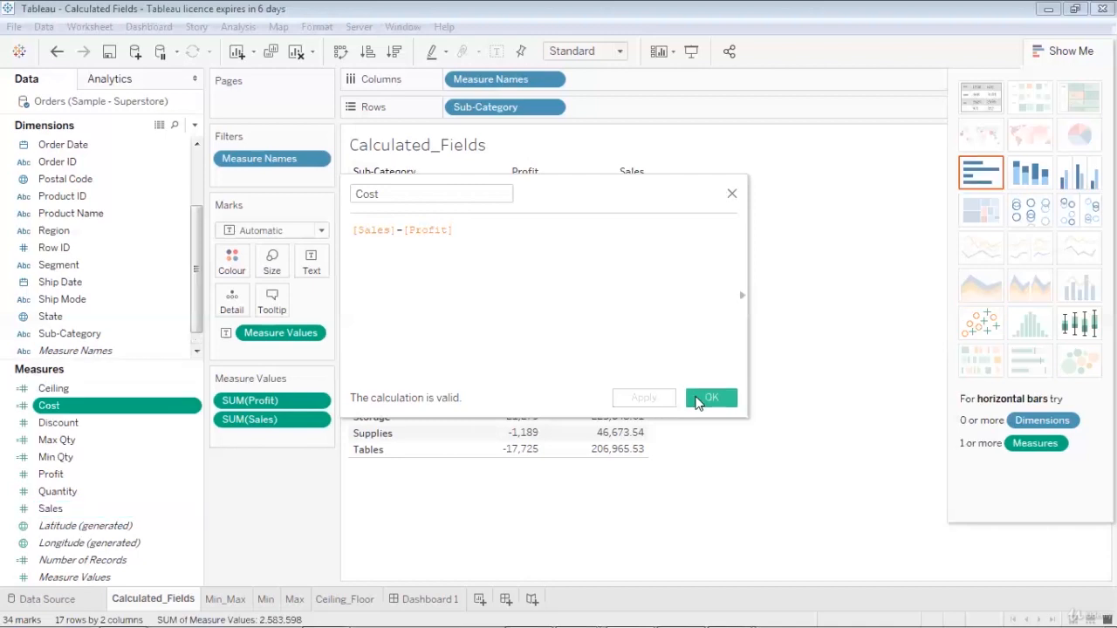
{"action": "left_click", "coordinate": [708, 398]}
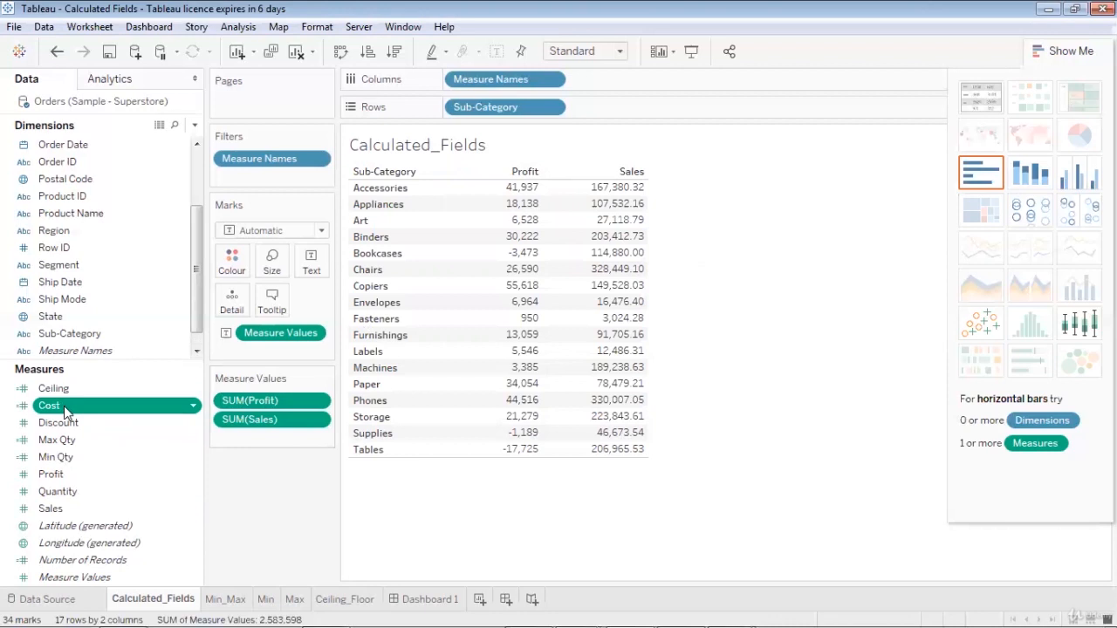
- Add the Cost measure to the Sub-Category table beside Profit and Sales
{"action": "left_click_drag", "start_coordinate": [64, 406], "coordinate": [521, 190]}
{"action": "mouse_move", "coordinate": [521, 190]}
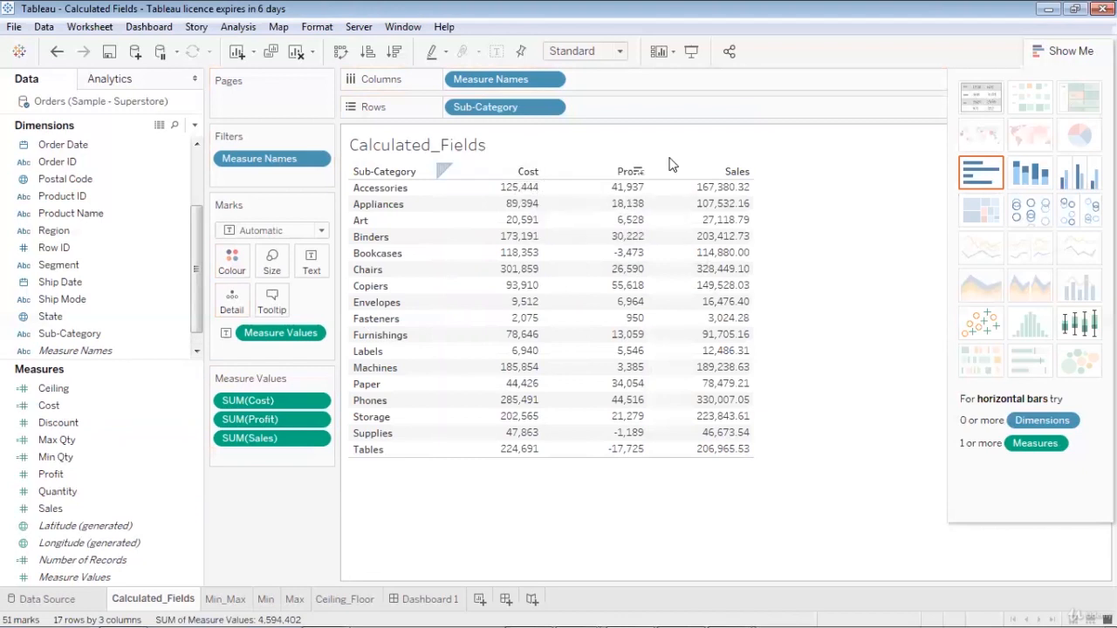
{"action": "mouse_move", "coordinate": [705, 190]}
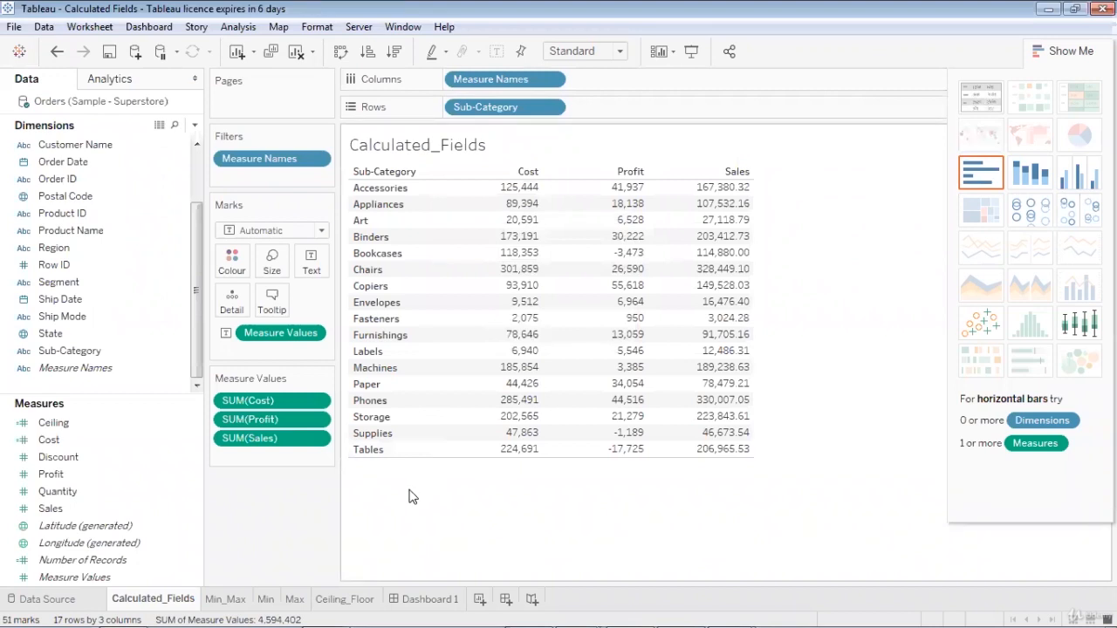
- On the Min_Max sheet, build a text table of Sales with Category in the rows
{"action": "left_click", "coordinate": [229, 599]}
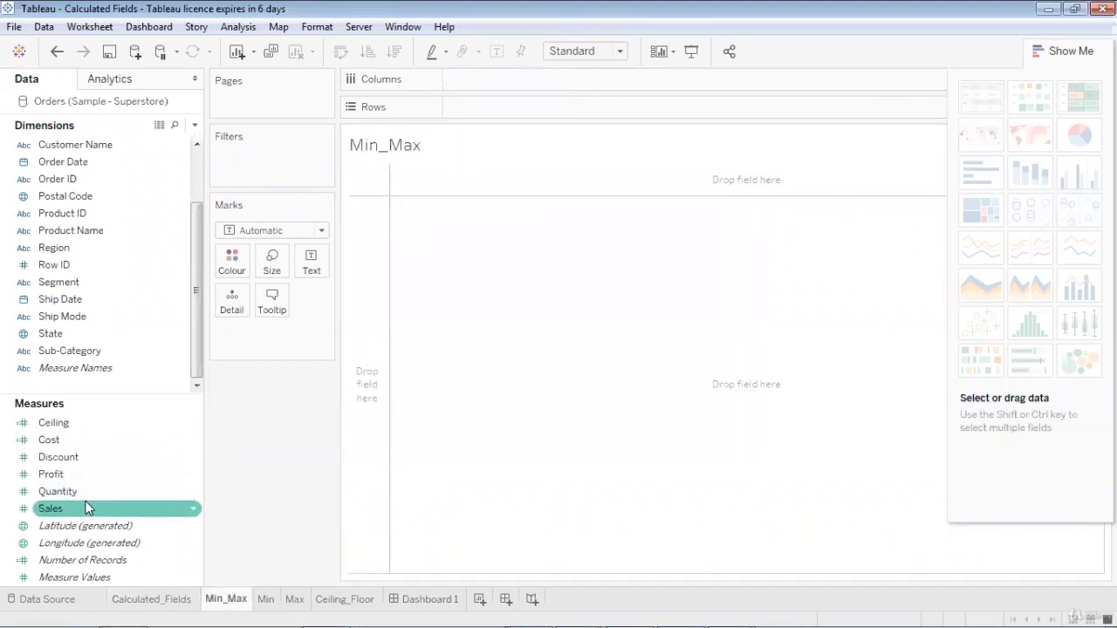
{"action": "mouse_move", "coordinate": [83, 507]}
{"action": "left_mouse_down"}
{"action": "mouse_move", "coordinate": [439, 162]}
{"action": "mouse_move", "coordinate": [499, 79]}
{"action": "left_mouse_up"}
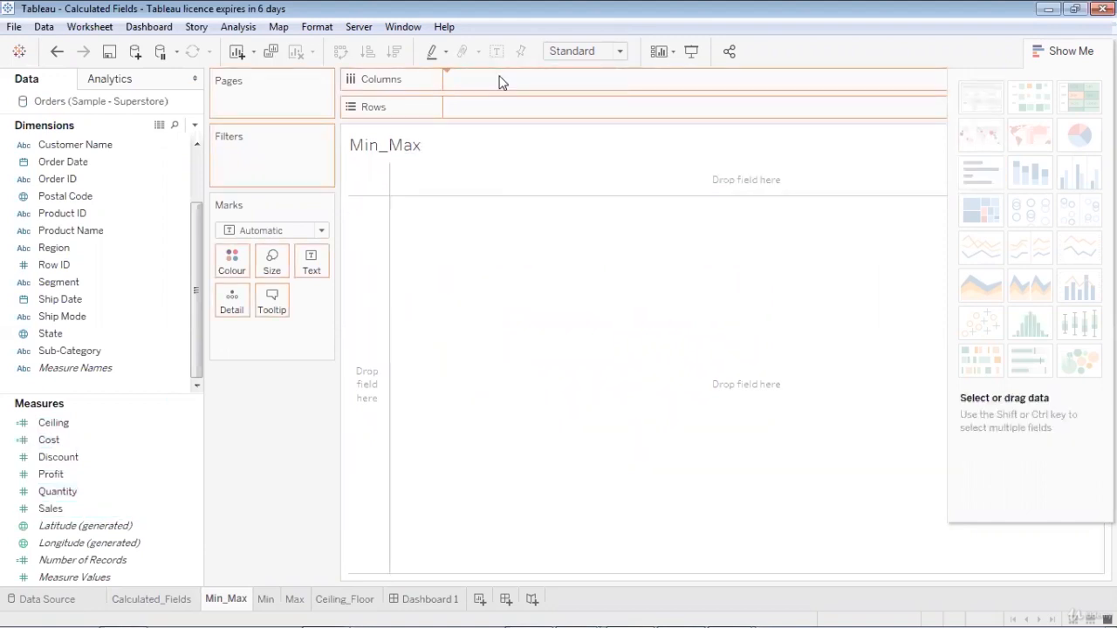
{"action": "scroll", "coordinate": [105, 175], "scroll_direction": "up", "scroll_amount": 2}
{"action": "left_click_drag", "start_coordinate": [64, 145], "coordinate": [509, 107]}
{"action": "left_click", "coordinate": [981, 96]}
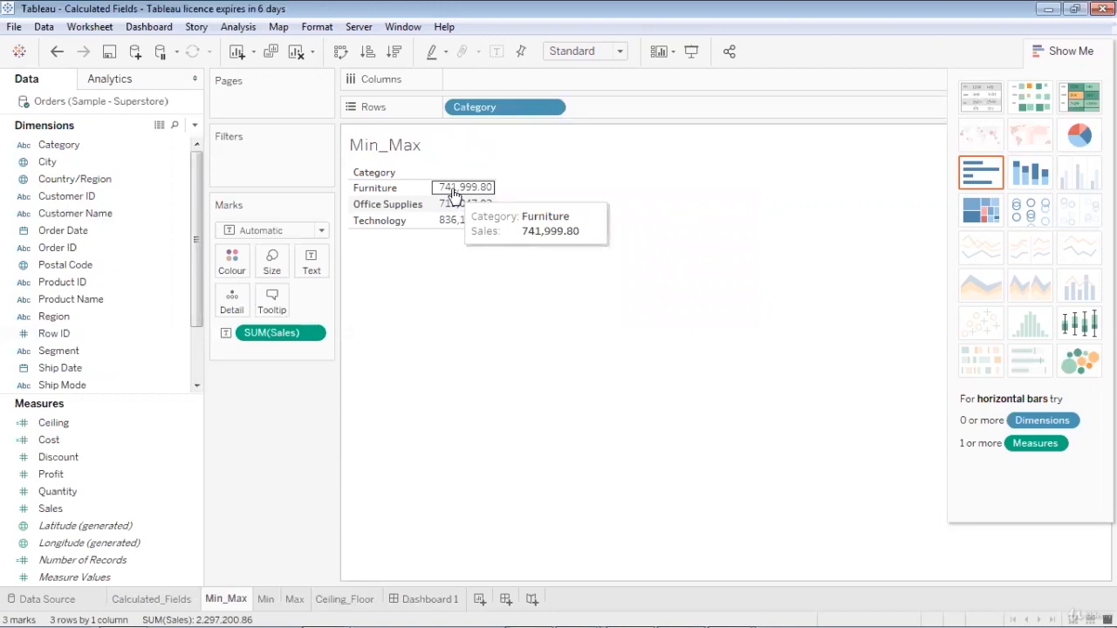
- Split the Category sales by Order Date year across the columns, and remove Order Date from the view again
{"action": "left_click_drag", "start_coordinate": [139, 231], "coordinate": [534, 73]}
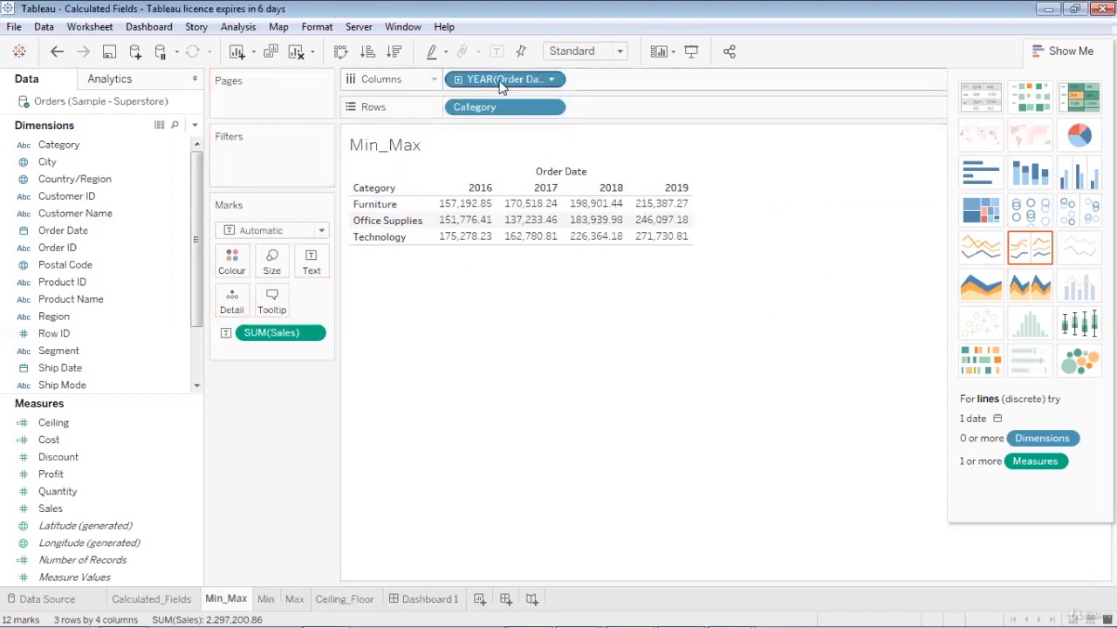
{"action": "left_click_drag", "start_coordinate": [499, 80], "coordinate": [3, 247]}
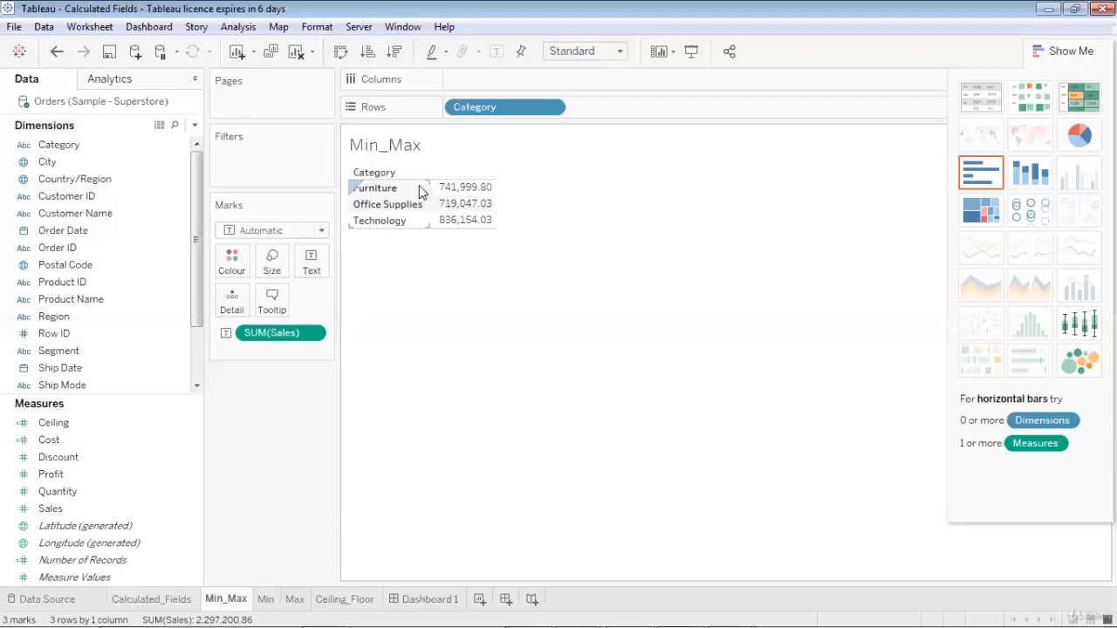
{"action": "mouse_move", "coordinate": [442, 190]}
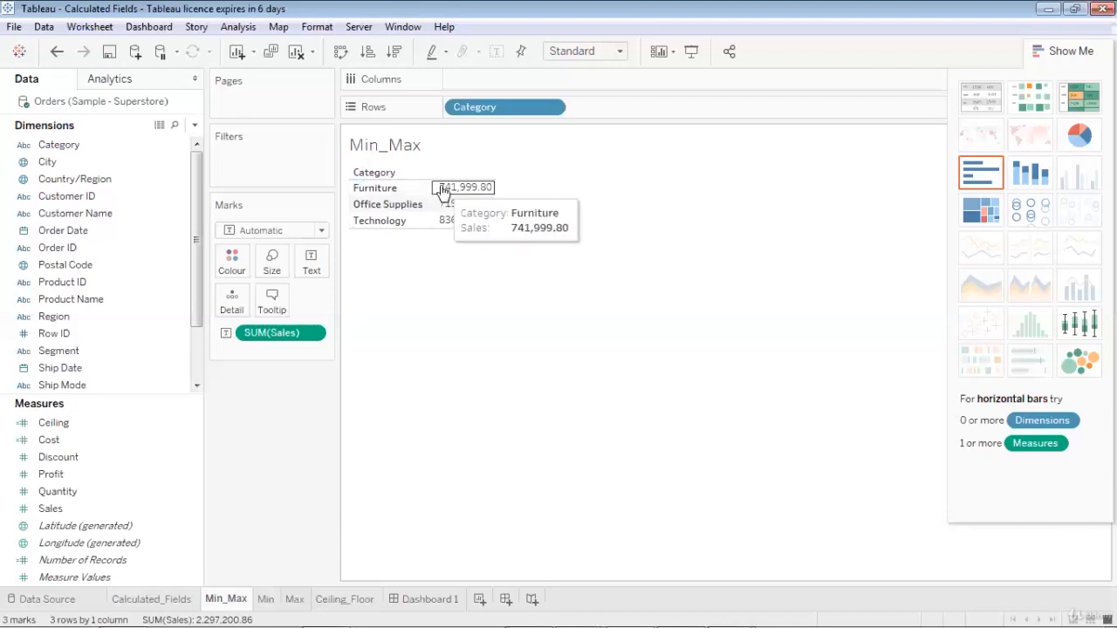
{"action": "mouse_move", "coordinate": [443, 210]}
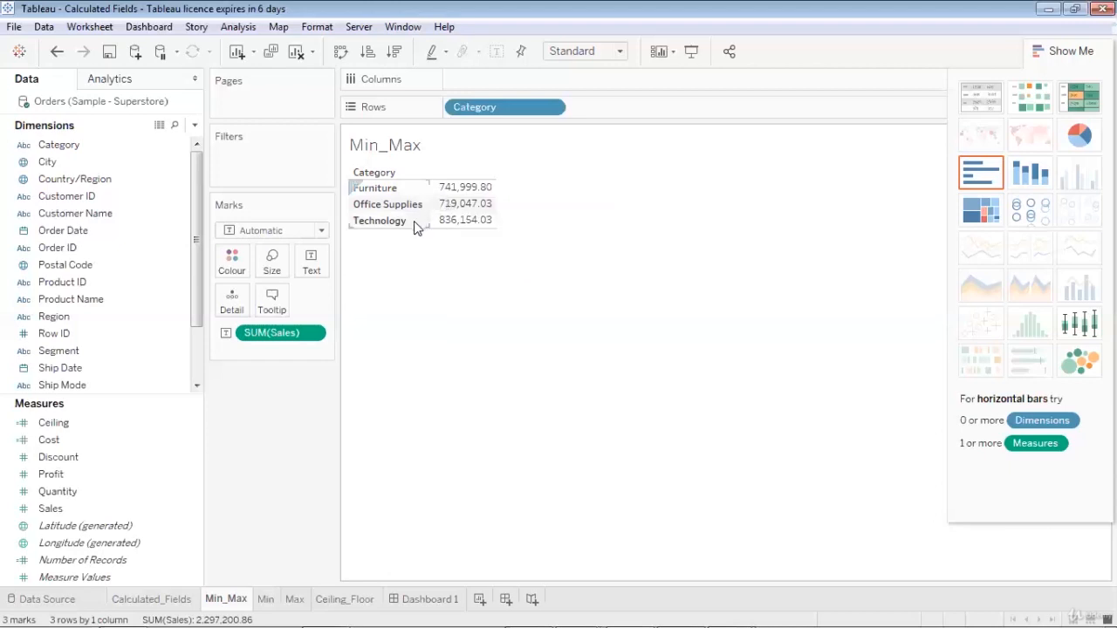
{"action": "mouse_move", "coordinate": [448, 228]}
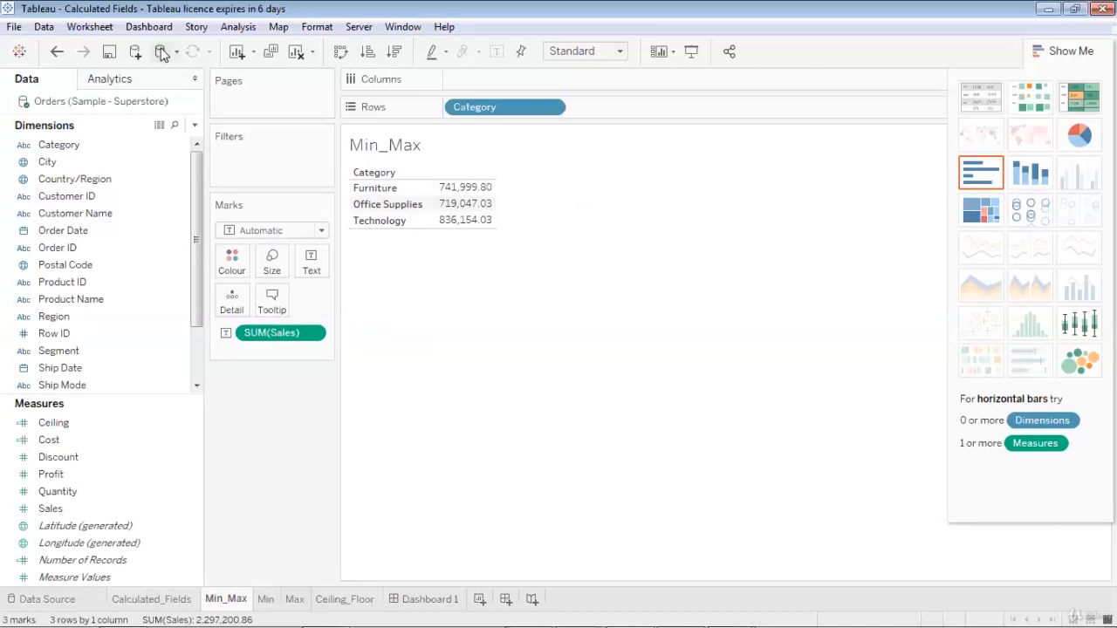
- Turn off Aggregate Measures for the Min_Max sheet and fit the table to Entire View
{"action": "left_click", "coordinate": [235, 27]}
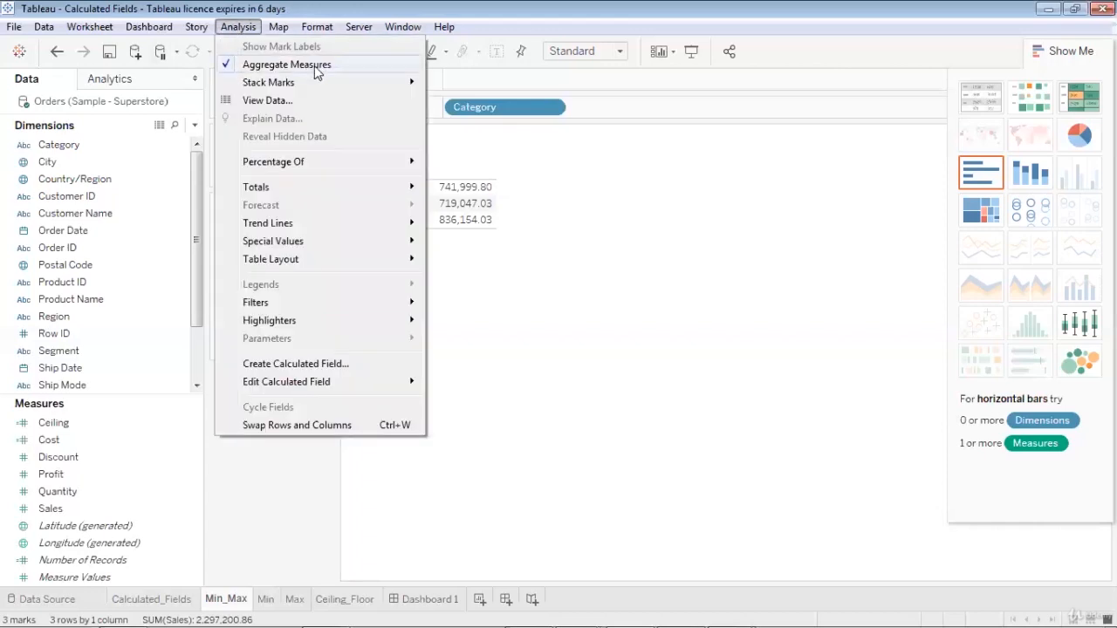
{"action": "left_click", "coordinate": [238, 66]}
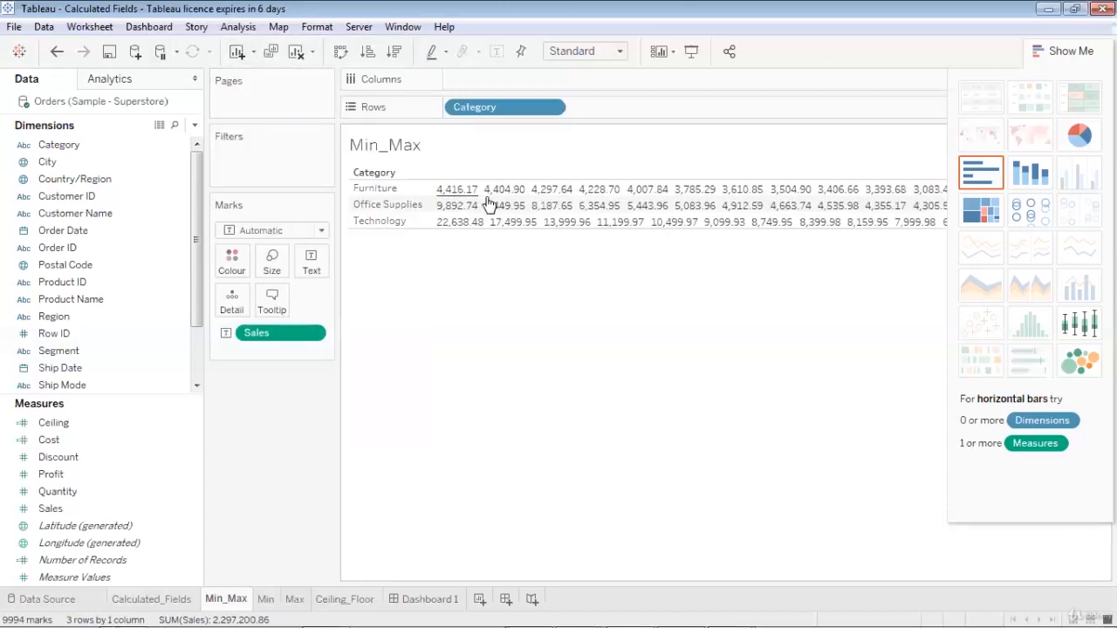
{"action": "left_click", "coordinate": [620, 52]}
{"action": "left_click", "coordinate": [604, 109]}
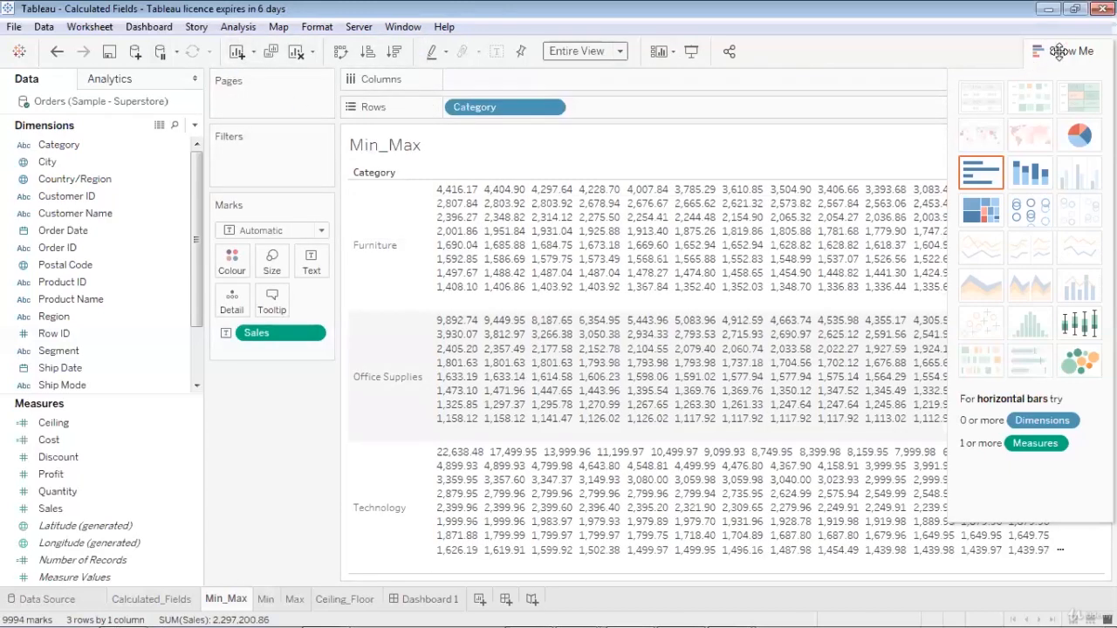
- Hide the Show Me chart suggestions and examine the individual Sales values within Furniture and Office Supplies
{"action": "left_click", "coordinate": [1065, 51]}
{"action": "mouse_move", "coordinate": [663, 233]}
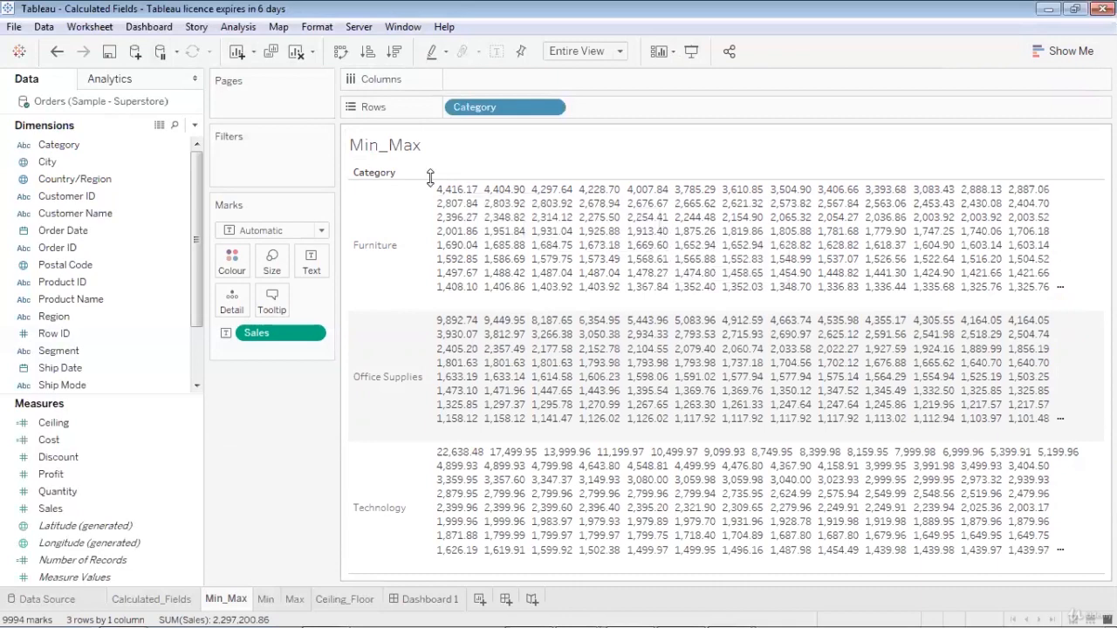
{"action": "mouse_move", "coordinate": [444, 194]}
{"action": "mouse_move", "coordinate": [453, 329]}
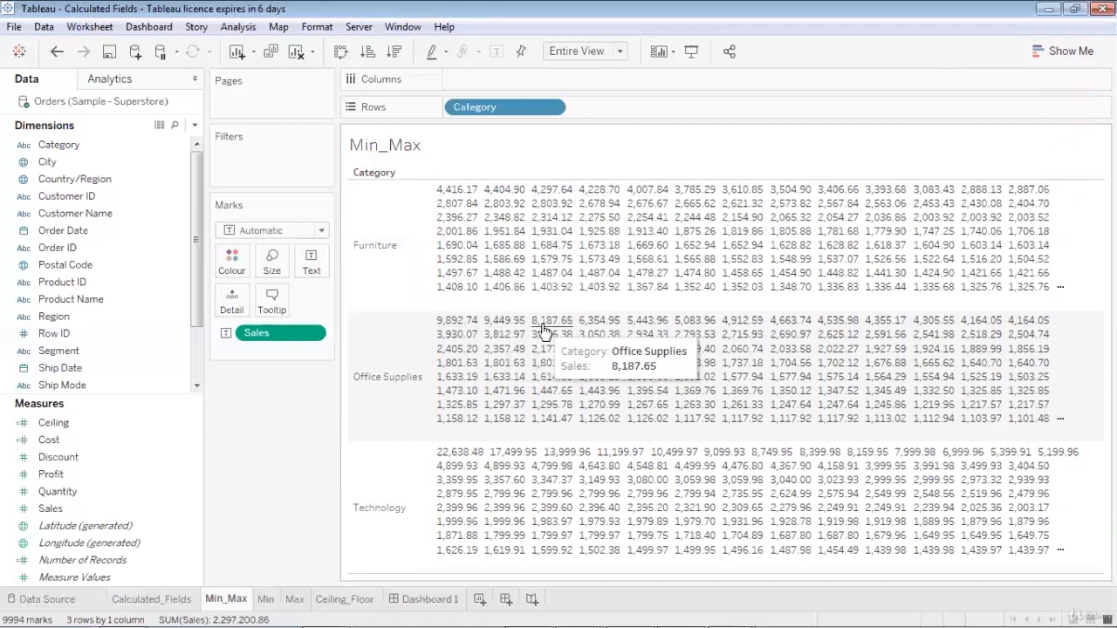